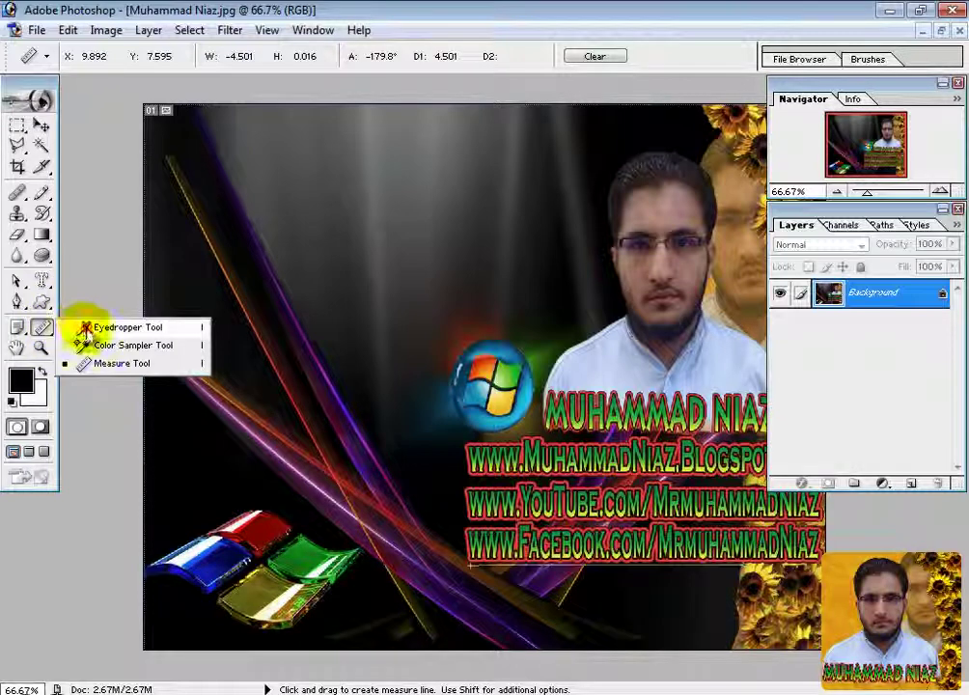
Sample several foreground colours from the portrait image with the Eyedropper, ending on a golden yellow (#CB9B09).
left_click(85, 328)
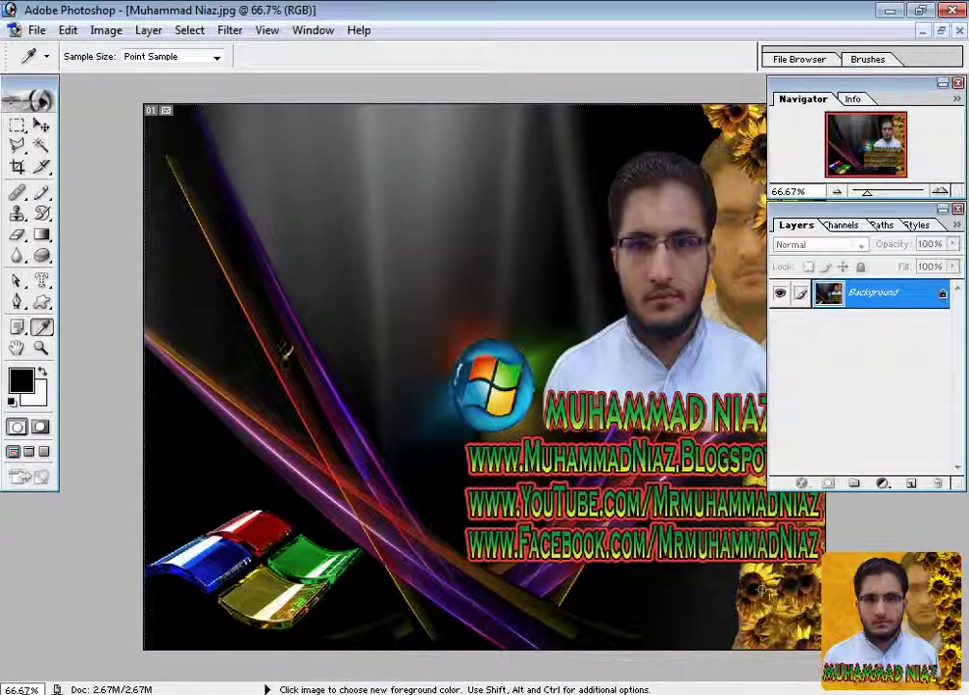
left_click(636, 264)
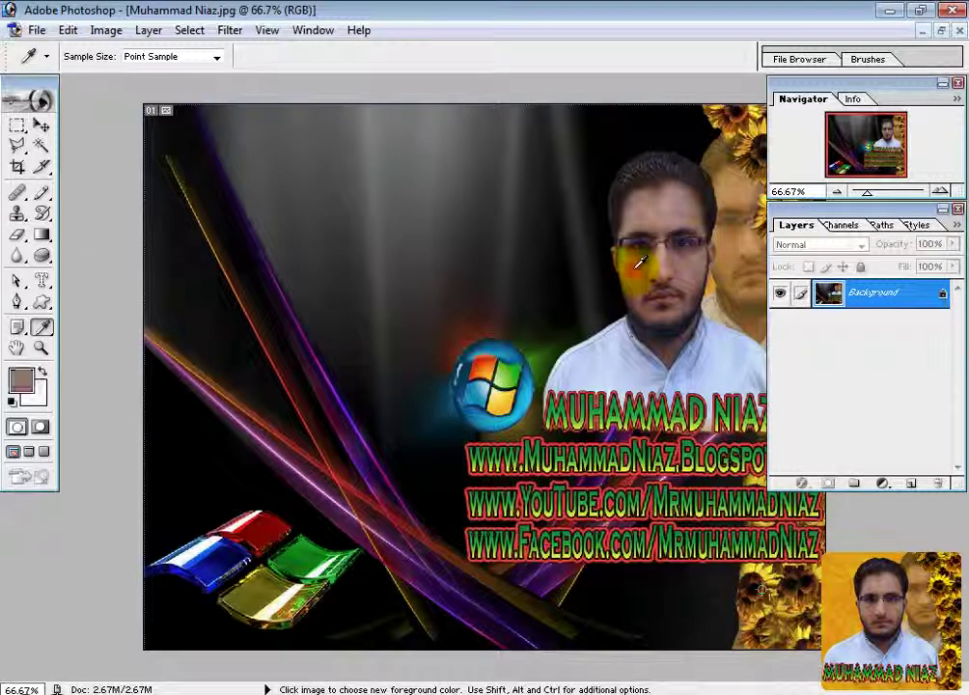
left_click(671, 208)
left_click(690, 225)
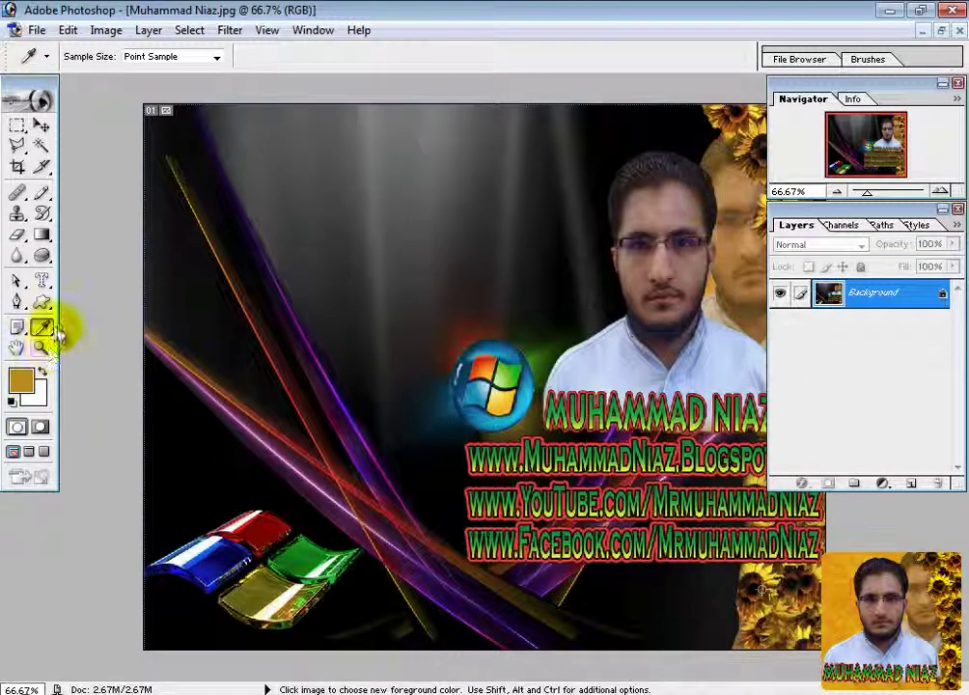
Place a second Color Sampler point on the dark background just above the portrait's shoulder beside the Windows orb.
left_click_drag(44, 333, 96, 347)
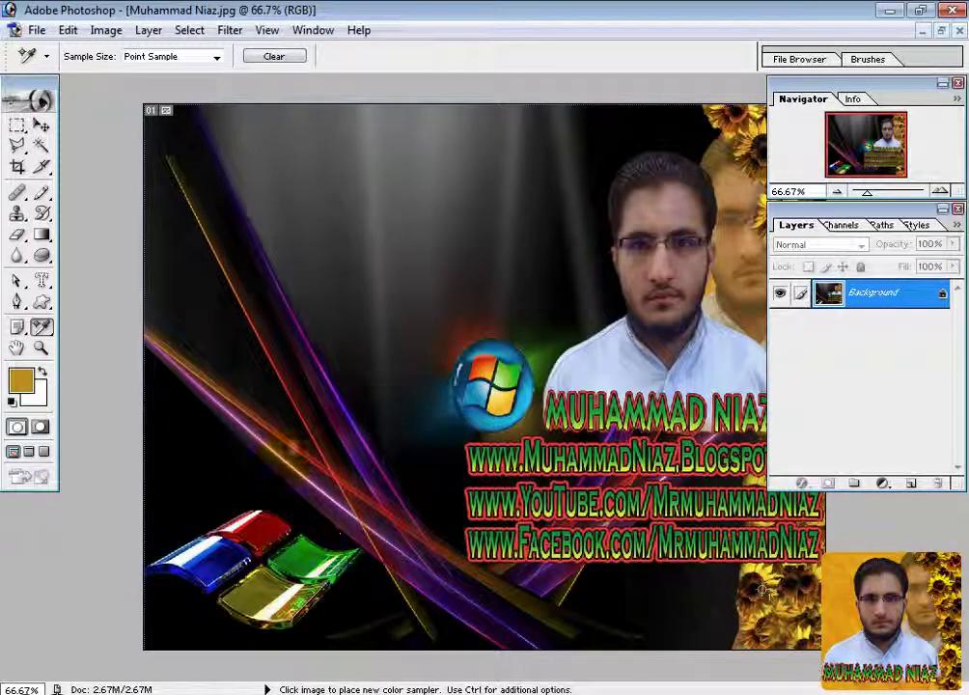
left_click(579, 326)
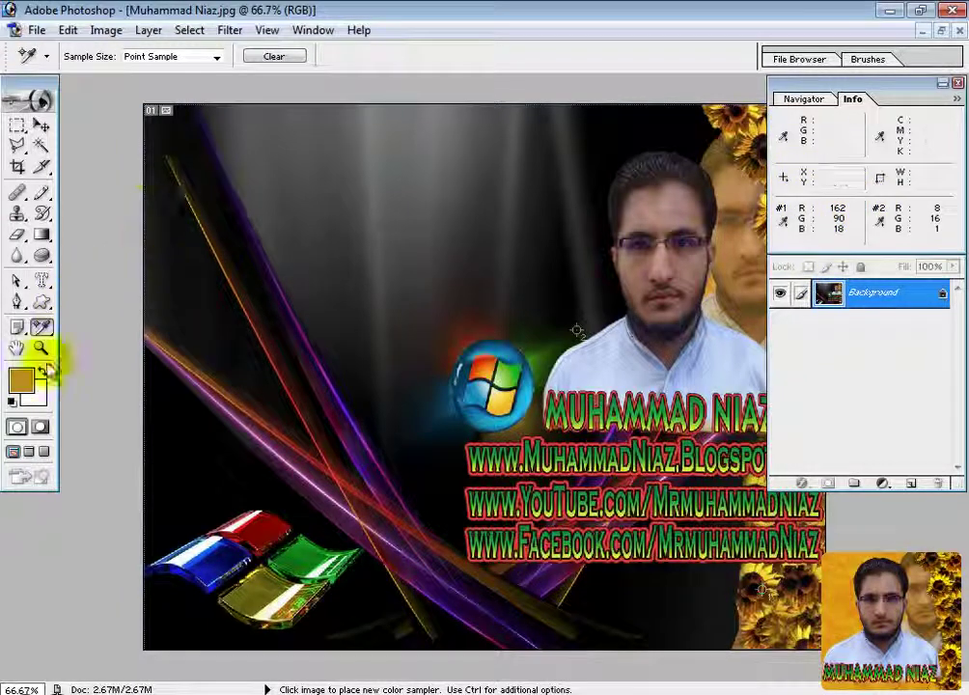
left_click(27, 389)
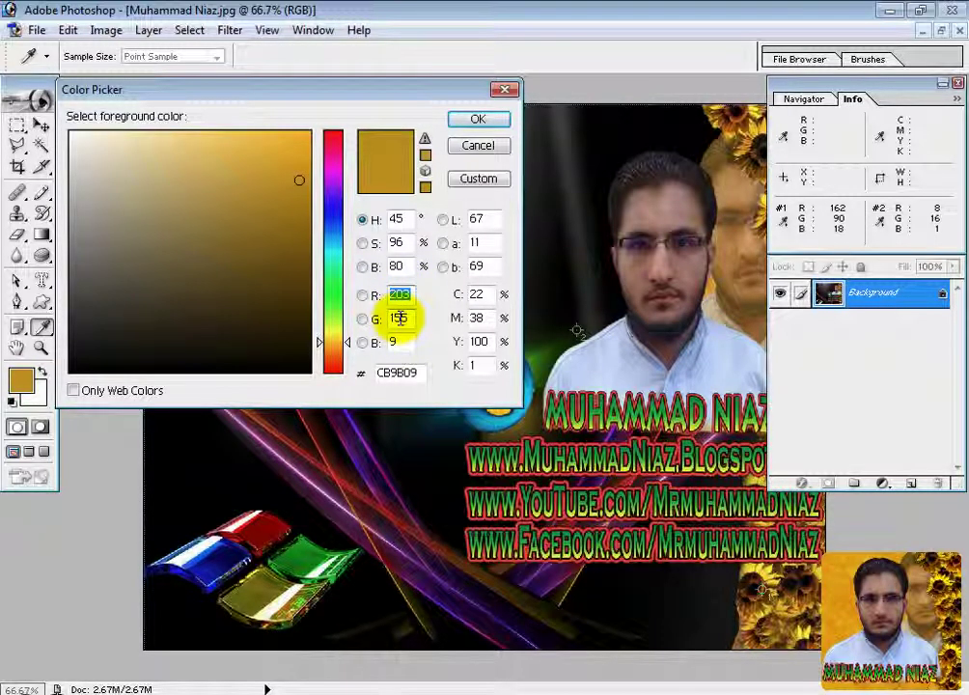
type("162")
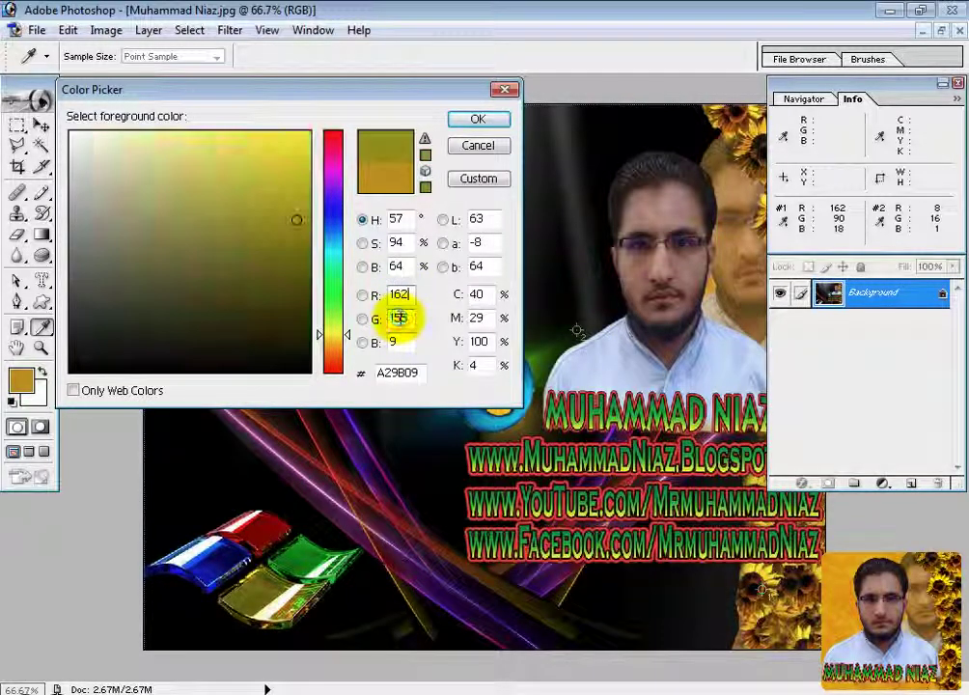
type("90")
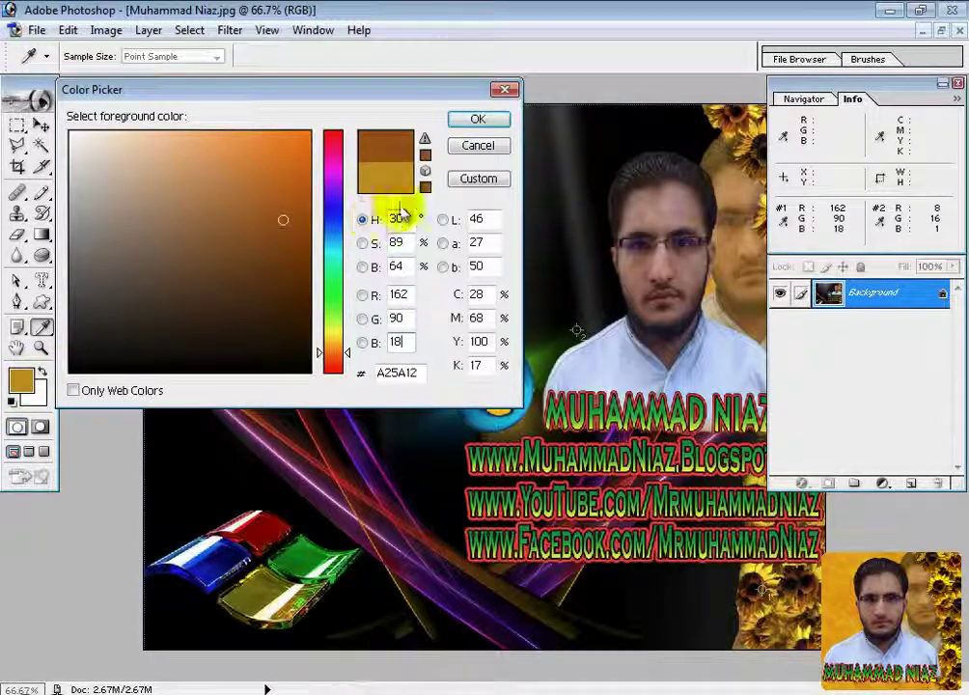
left_click(477, 146)
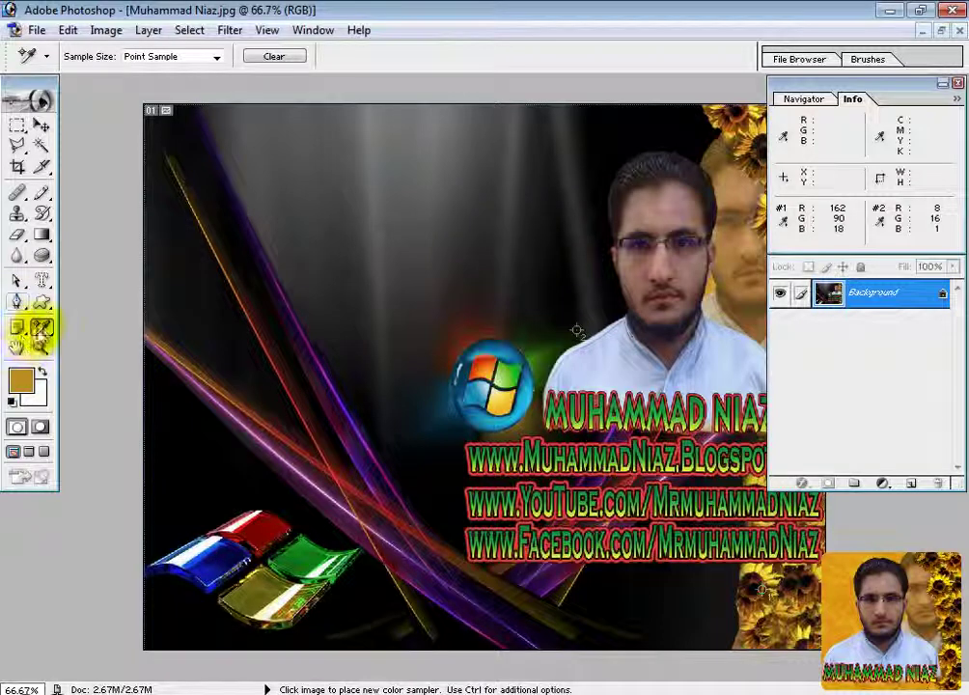
Use the Measure tool to move the existing measure line near the image's upper edge and swing its endpoint down to nearly vertical.
left_click(42, 328)
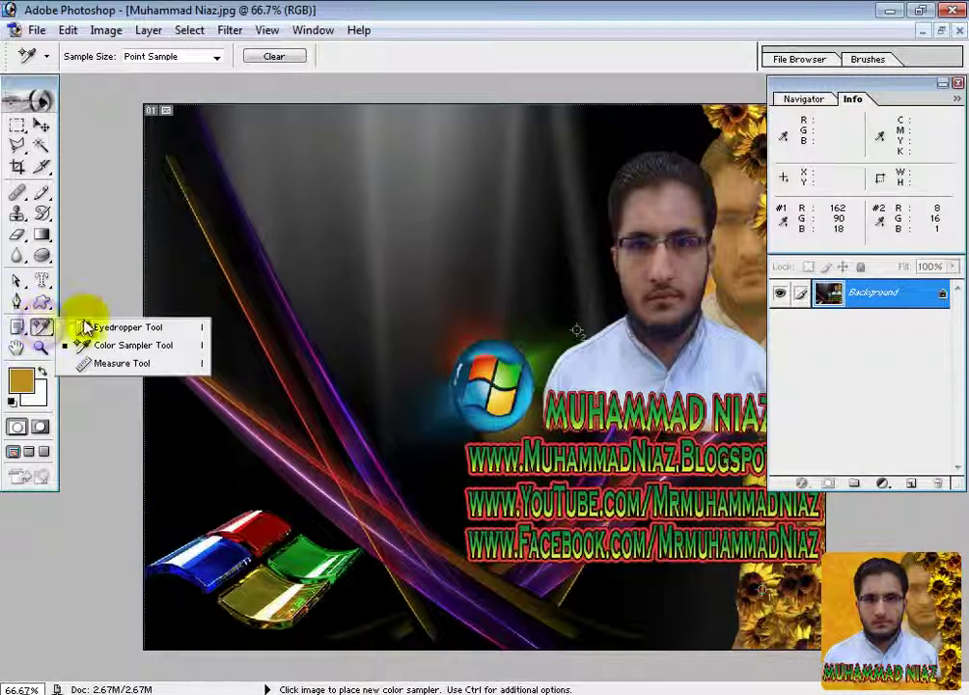
left_click(114, 367)
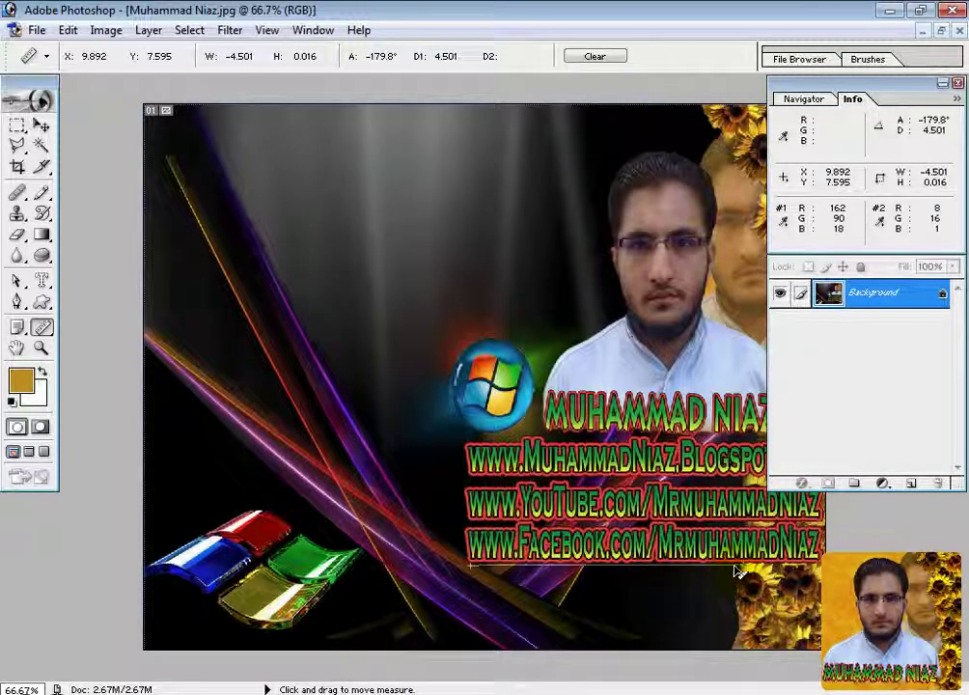
left_click_drag(732, 568, 699, 127)
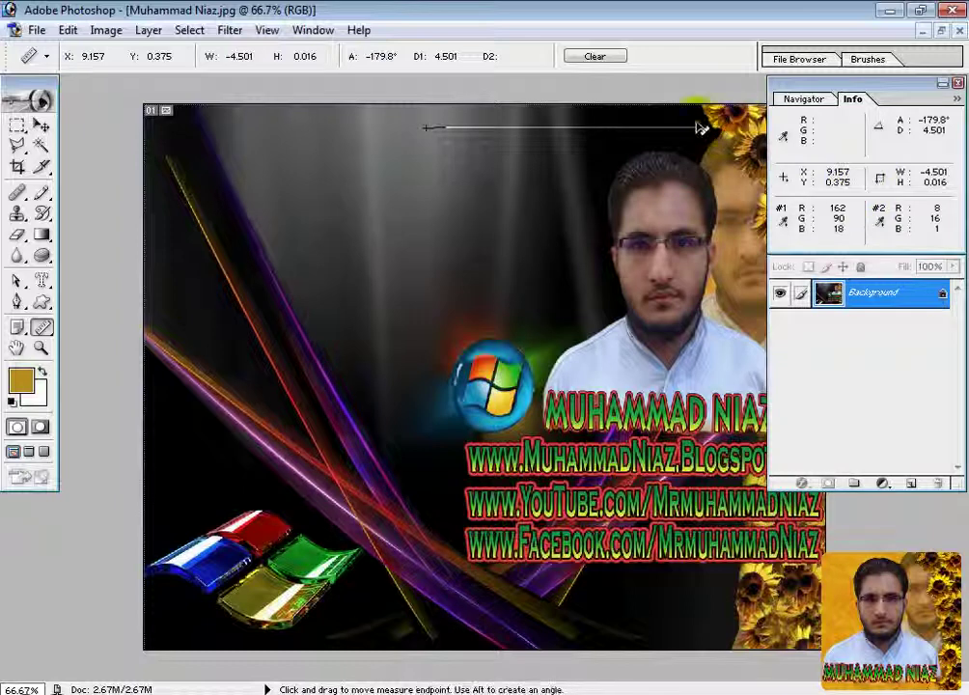
left_click_drag(694, 130, 436, 530)
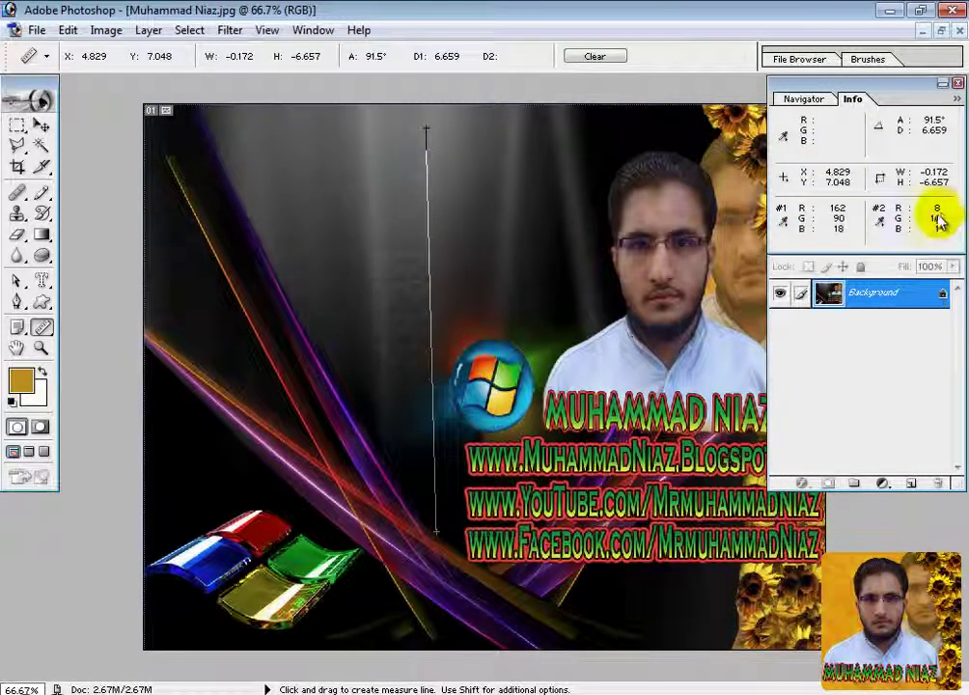
Add a text note reading "Example" above the Windows orb with the Notes tool and collapse it.
left_click(17, 328)
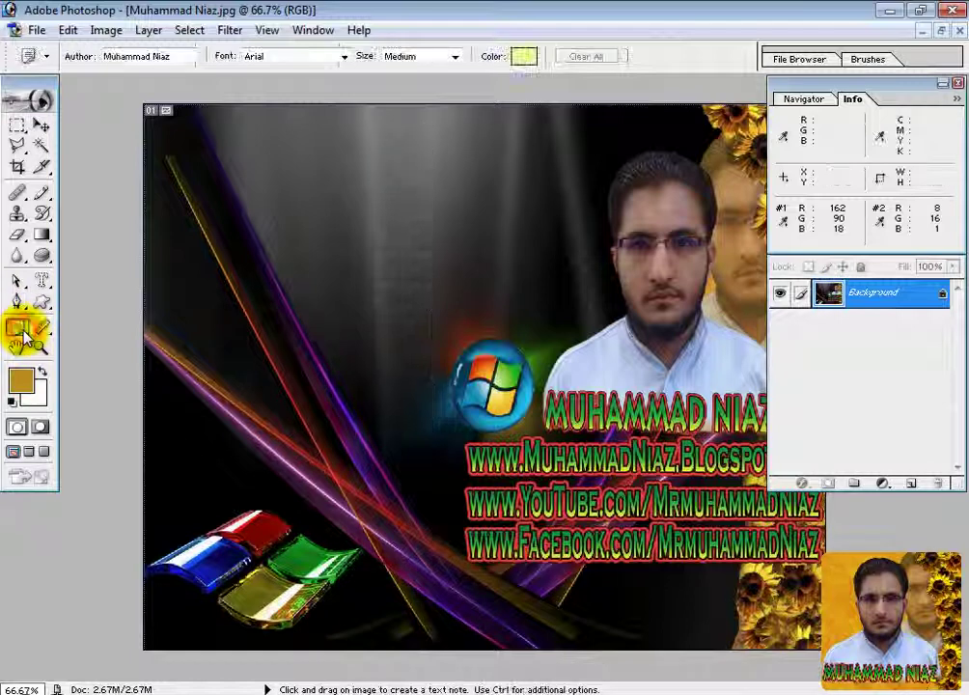
left_click(24, 334)
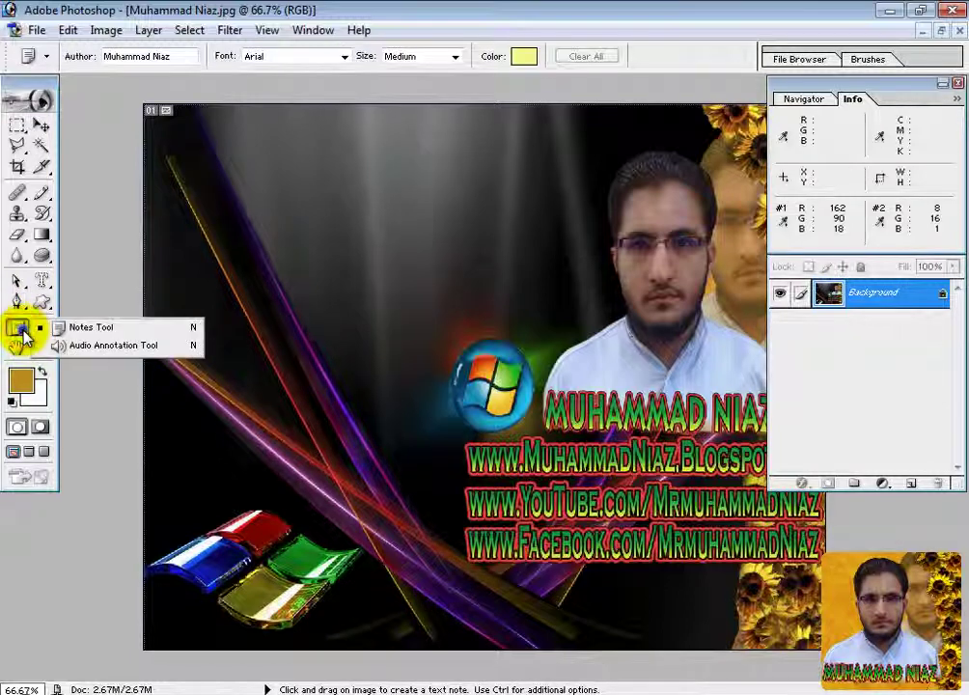
left_click(86, 327)
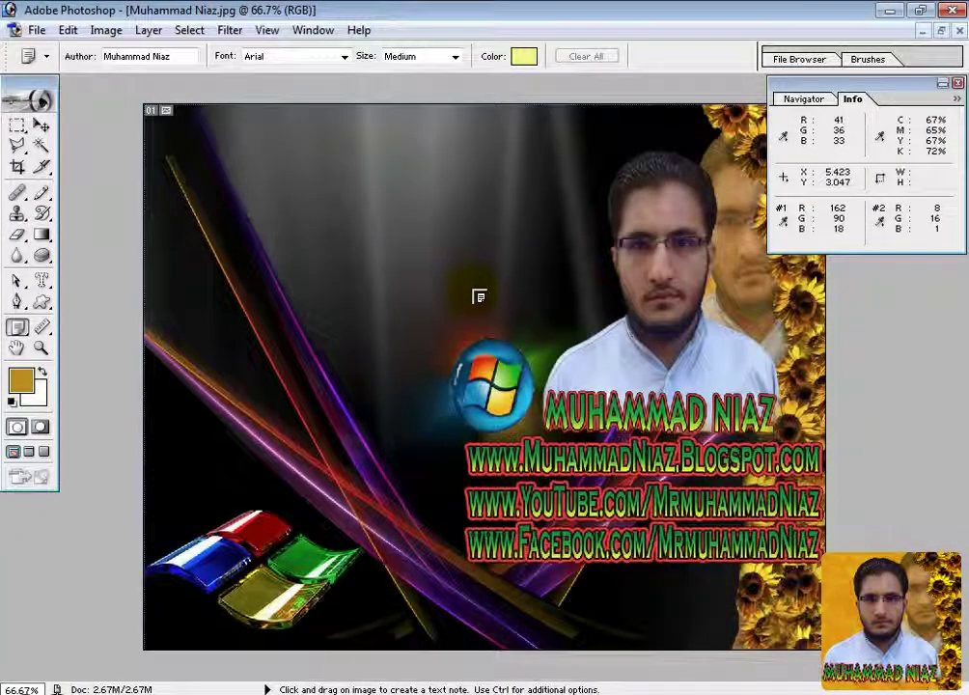
left_click(474, 291)
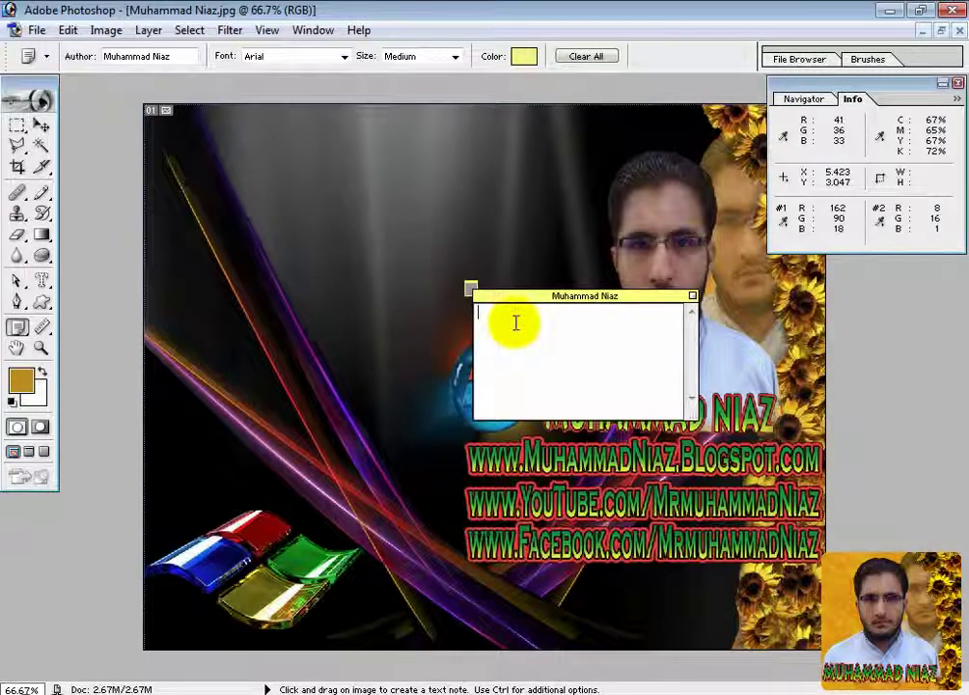
type("Example")
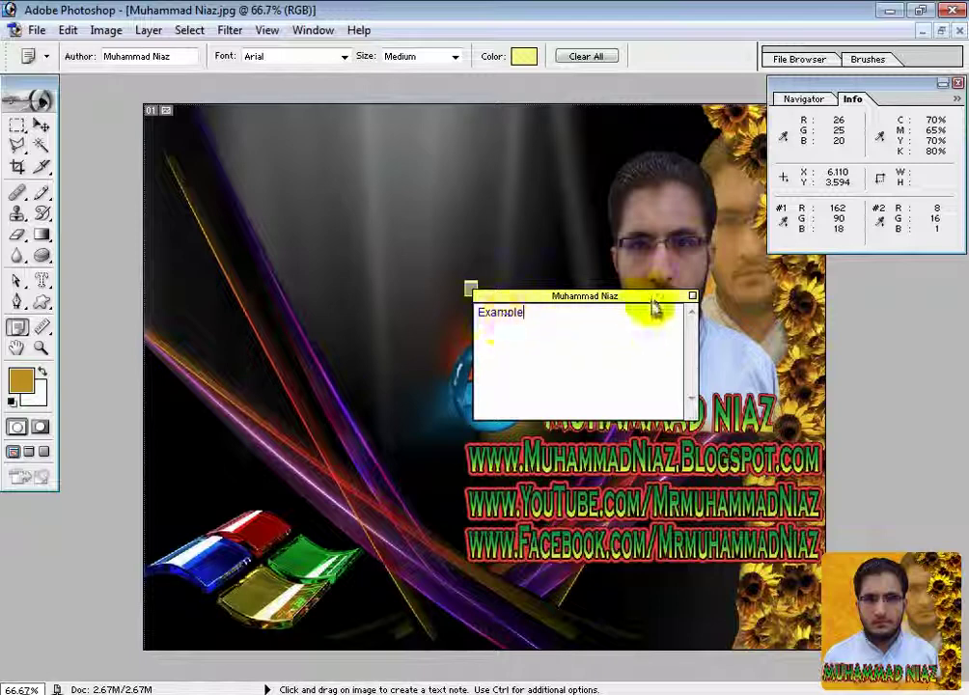
left_click(692, 297)
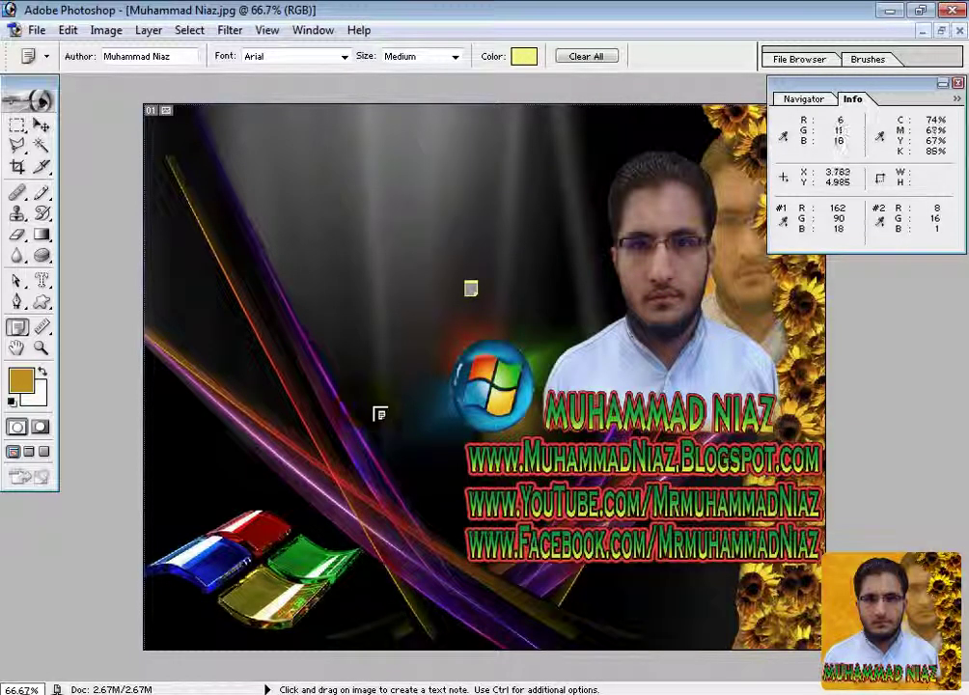
Reopen the note to check its text, collapse it, and move it near the image's upper-left corner.
double_click(470, 289)
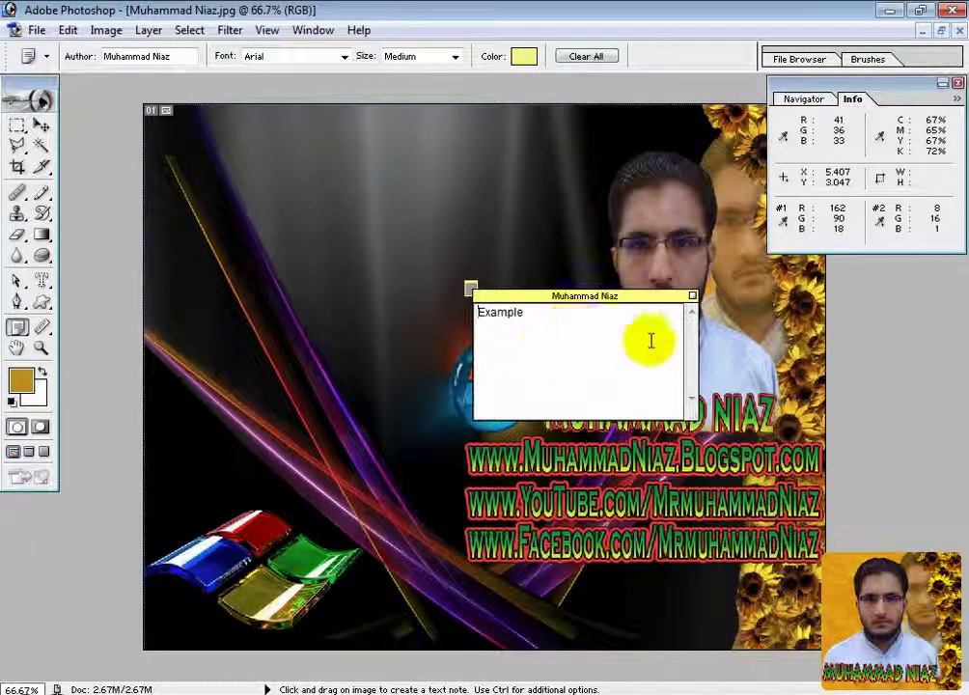
left_click(691, 296)
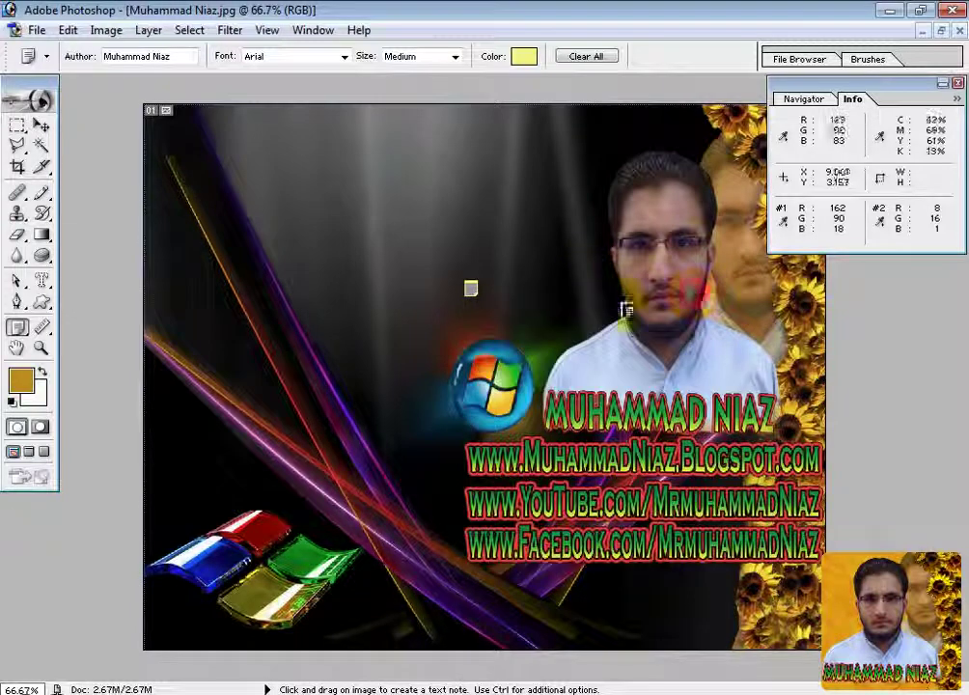
left_click_drag(470, 287, 198, 147)
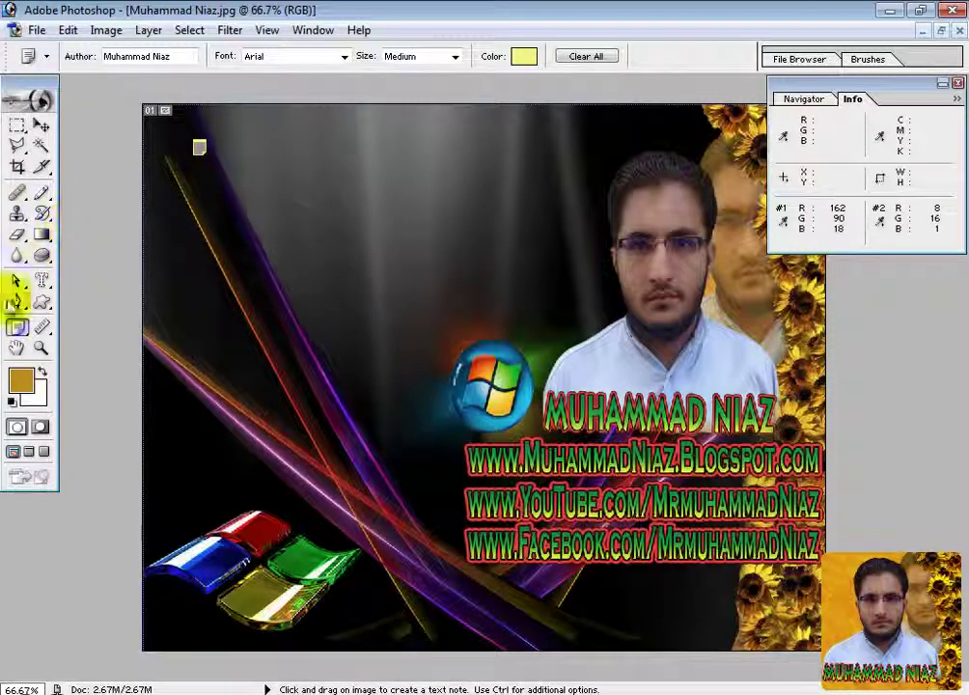
left_click(19, 328)
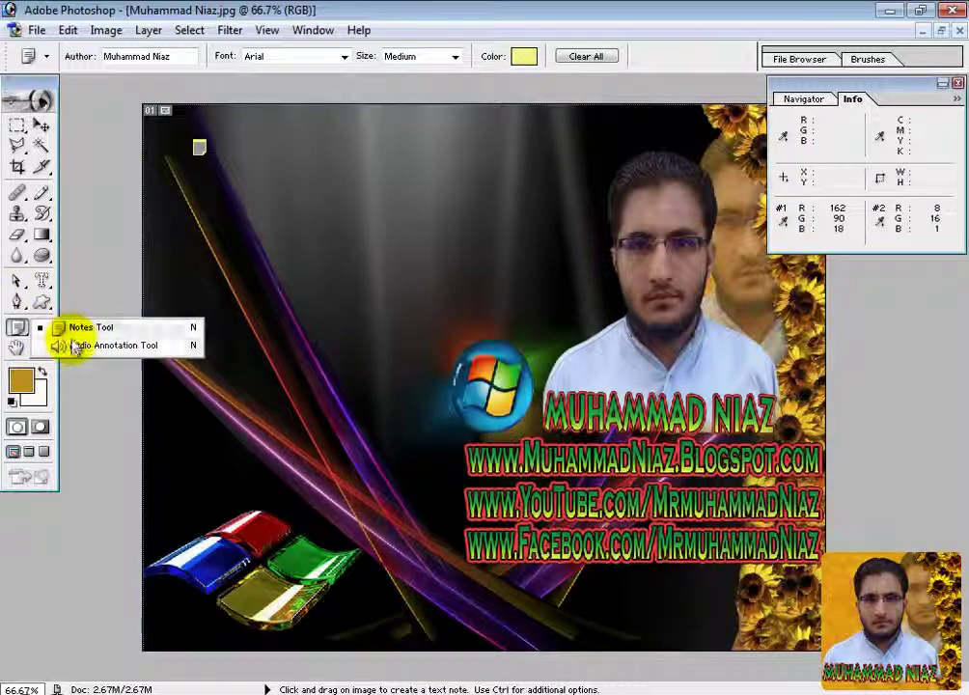
left_click(69, 350)
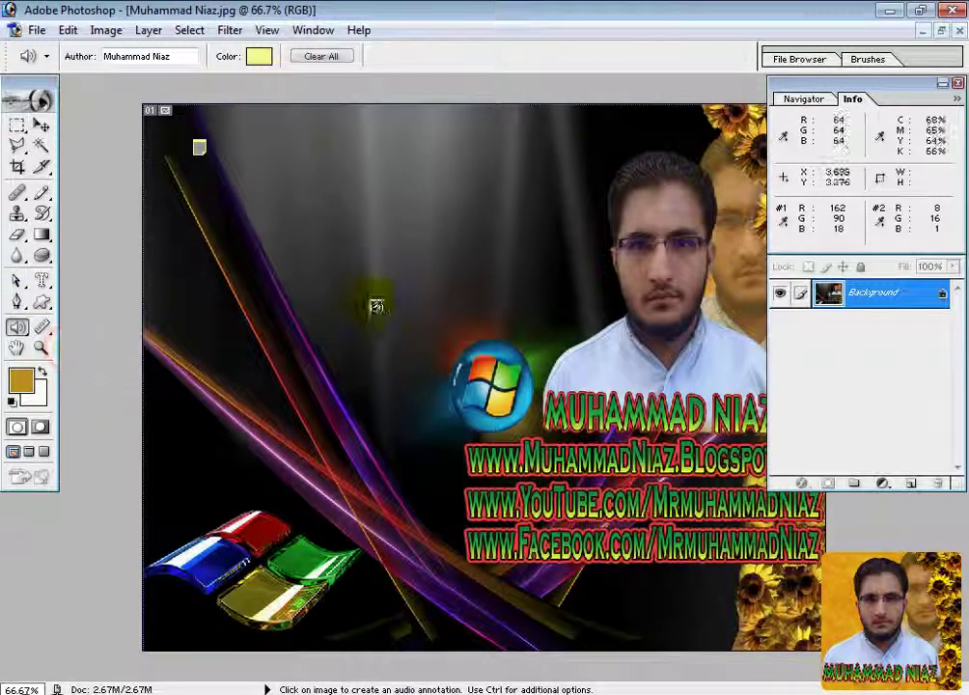
left_click(372, 301)
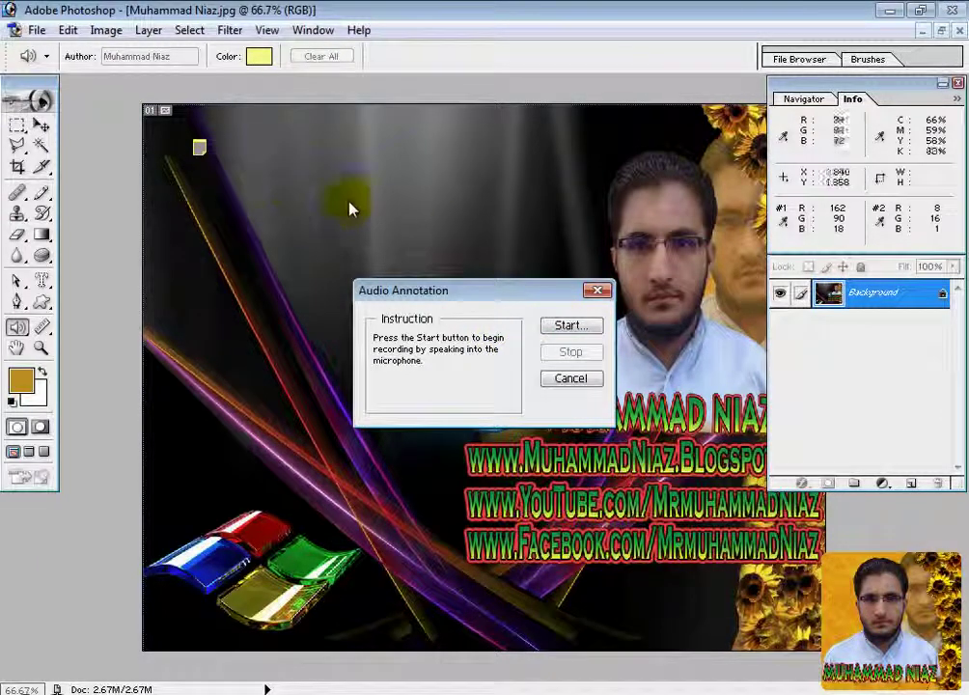
left_click(570, 325)
left_click(570, 378)
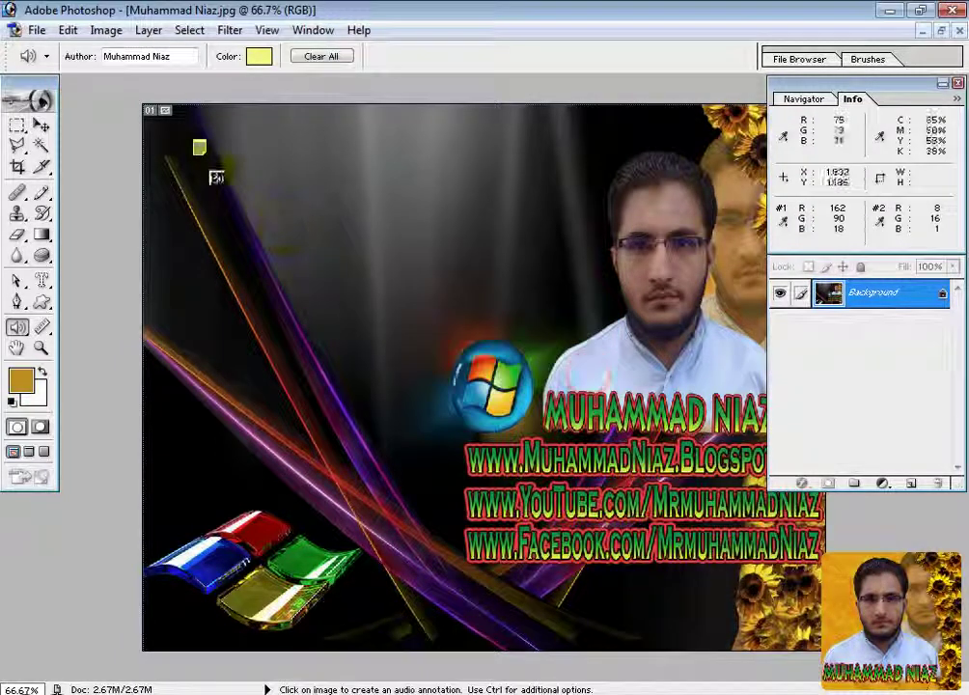
Delete all annotations from the image, including the note in its upper-left area.
key("shift+n")
right_click(197, 150)
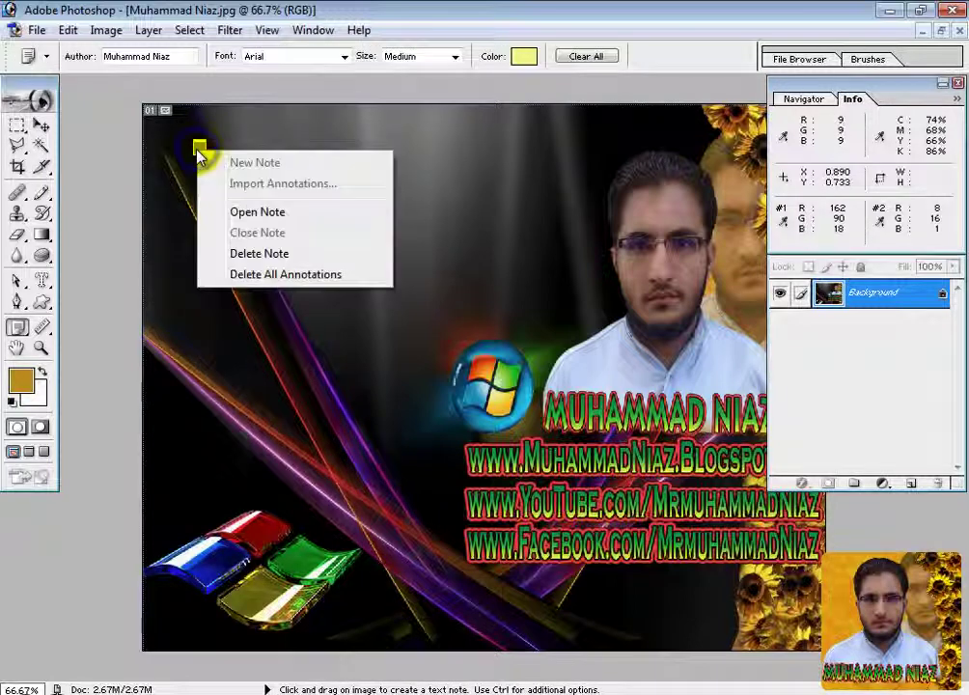
left_click(253, 276)
left_click(423, 282)
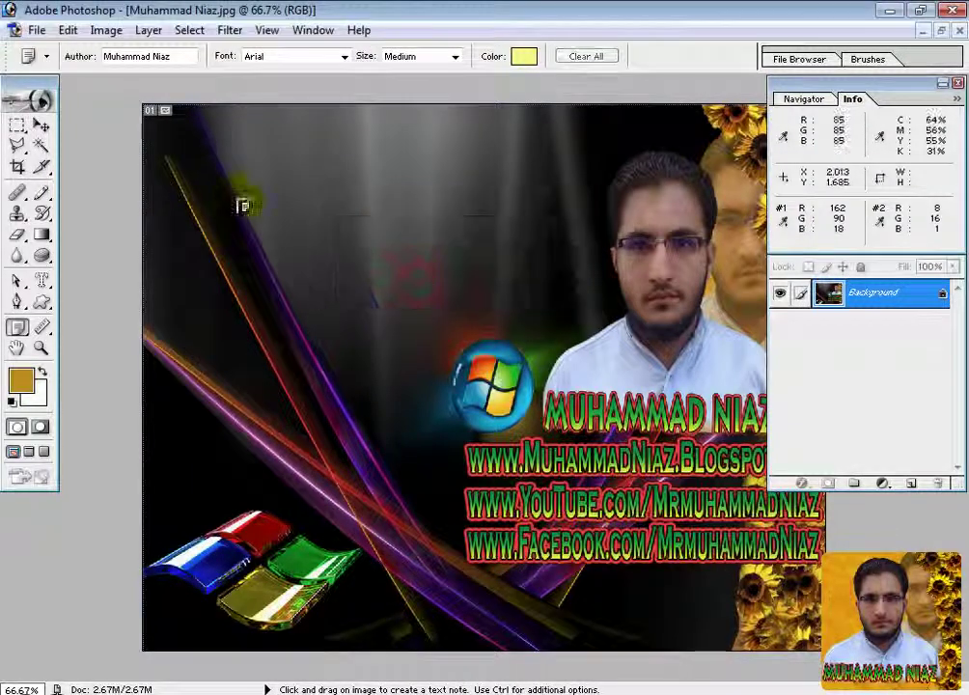
Magnify the dark background beside the Windows orb to 400% with the Zoom tool.
left_click(43, 348)
left_click(414, 331)
left_click(414, 331)
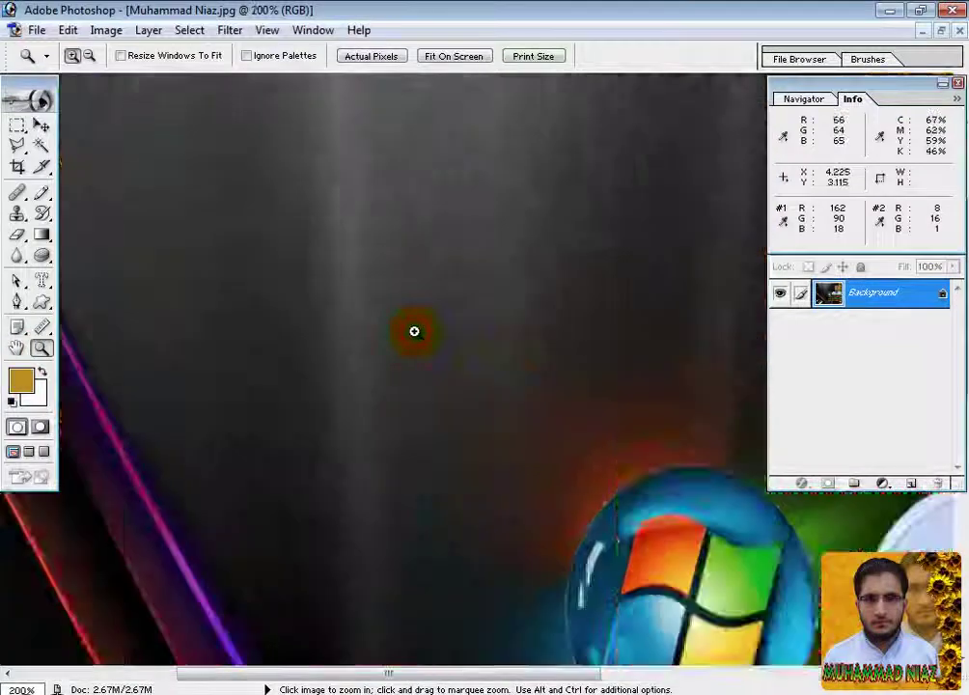
left_click(414, 331)
left_click(414, 331)
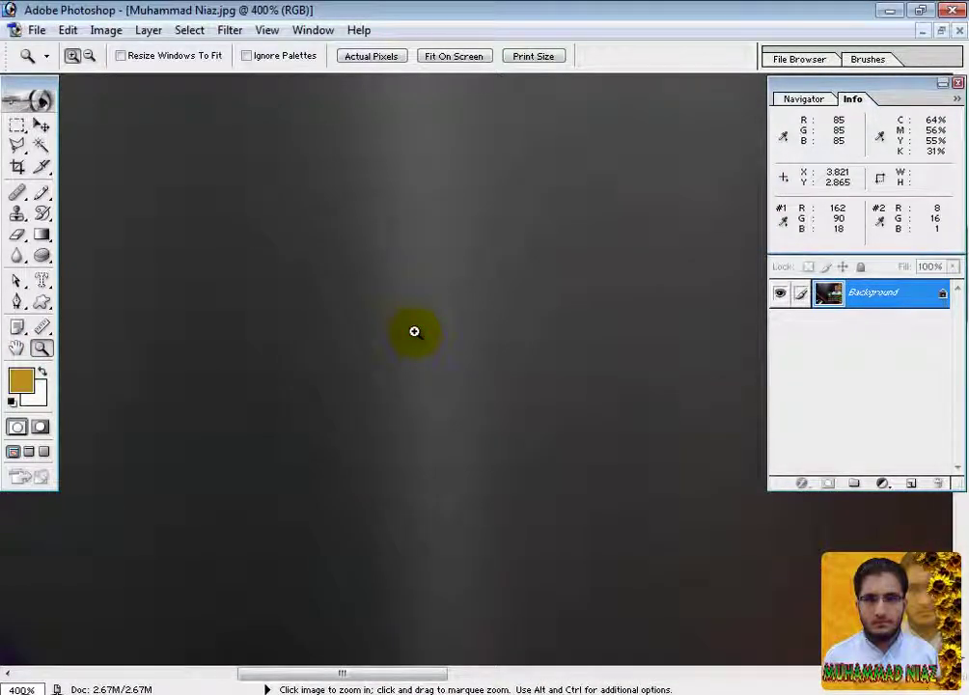
Zoom the image back out to 50% with the Zoom tool.
key("alt")
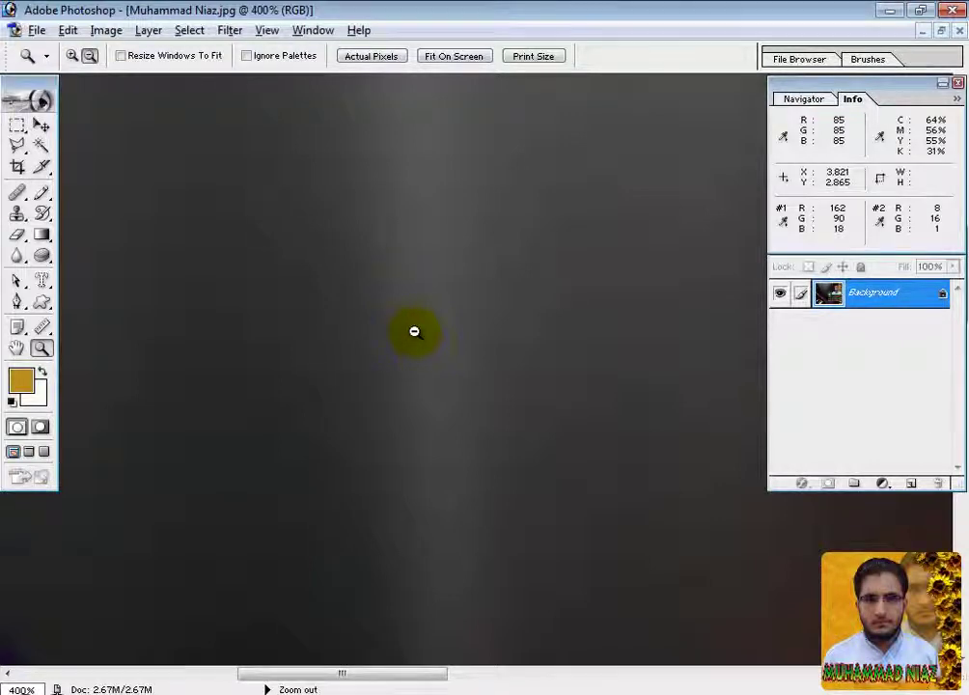
left_click(414, 331, "alt")
left_click(414, 330, "alt")
left_click(414, 331, "alt")
left_click(414, 331, "alt")
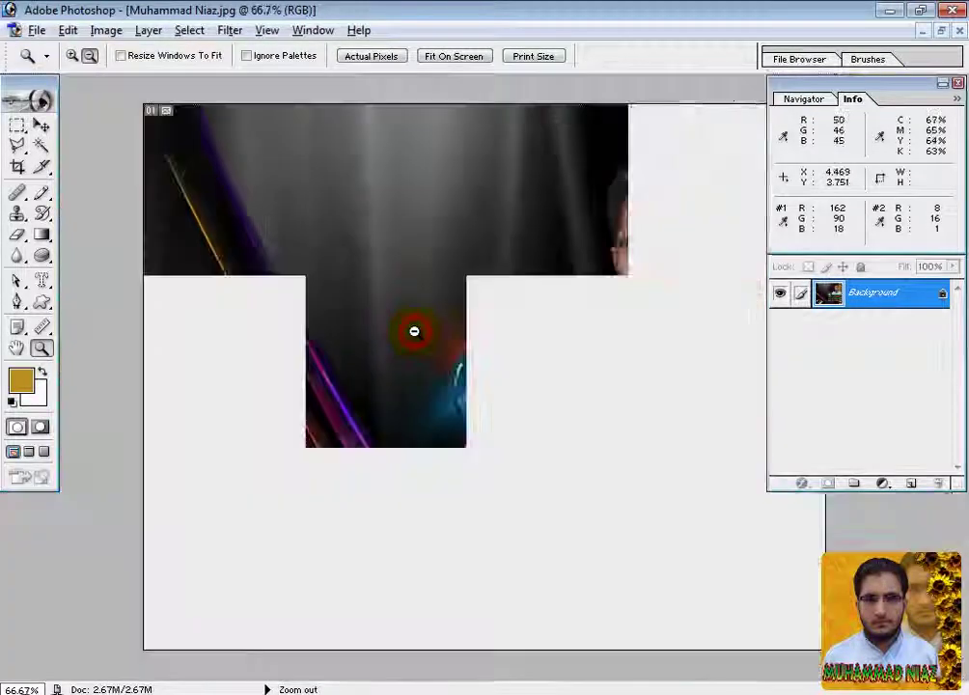
left_click(414, 331, "alt")
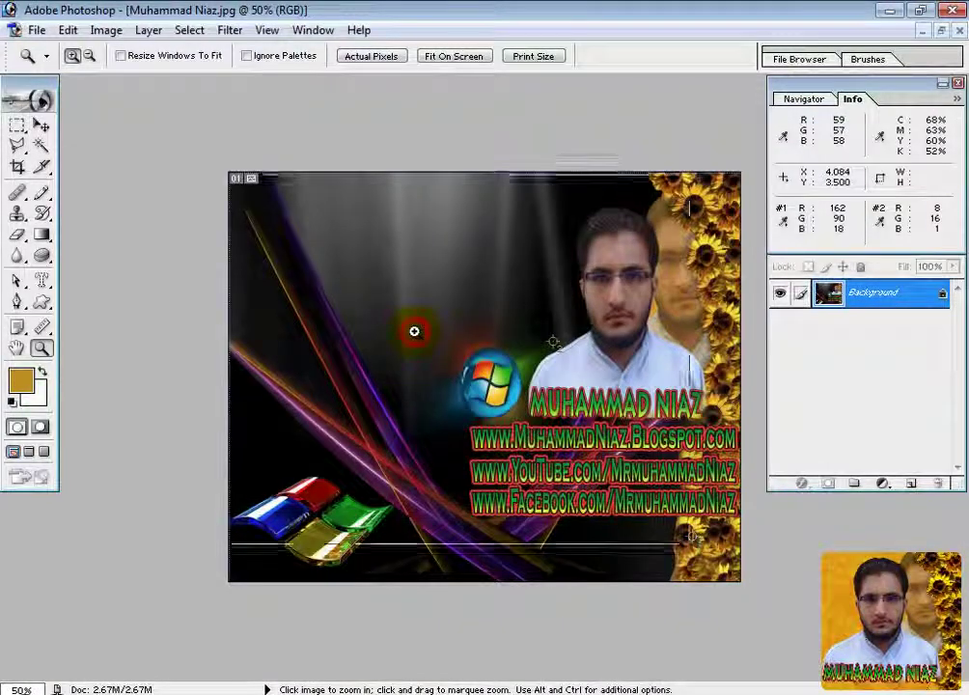
Magnify the background beside the Windows orb to 200% and reduce the view to 100%.
left_click(414, 331)
left_click(414, 331)
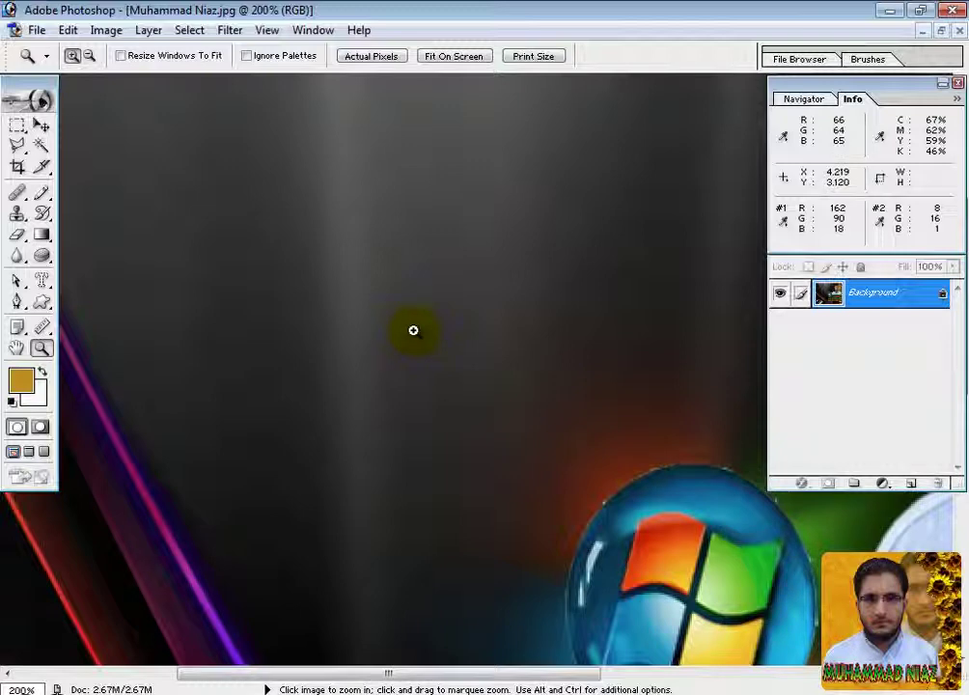
left_click(413, 331, "alt")
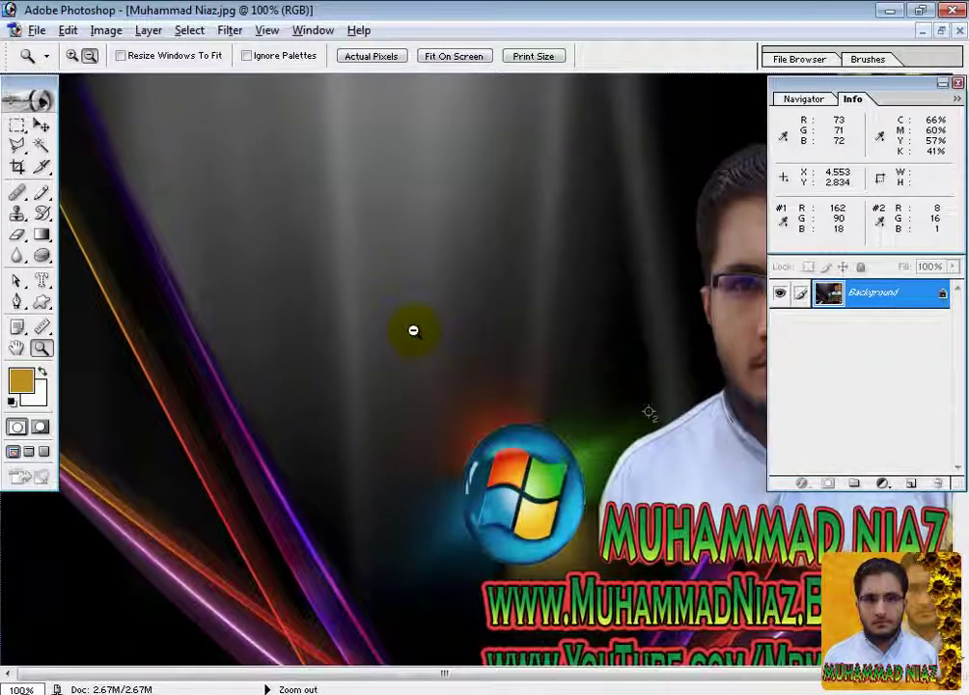
Reduce the view to 66.7% and magnify the crossing light beams to 200% with the Zoom tool.
left_click(413, 331, "alt")
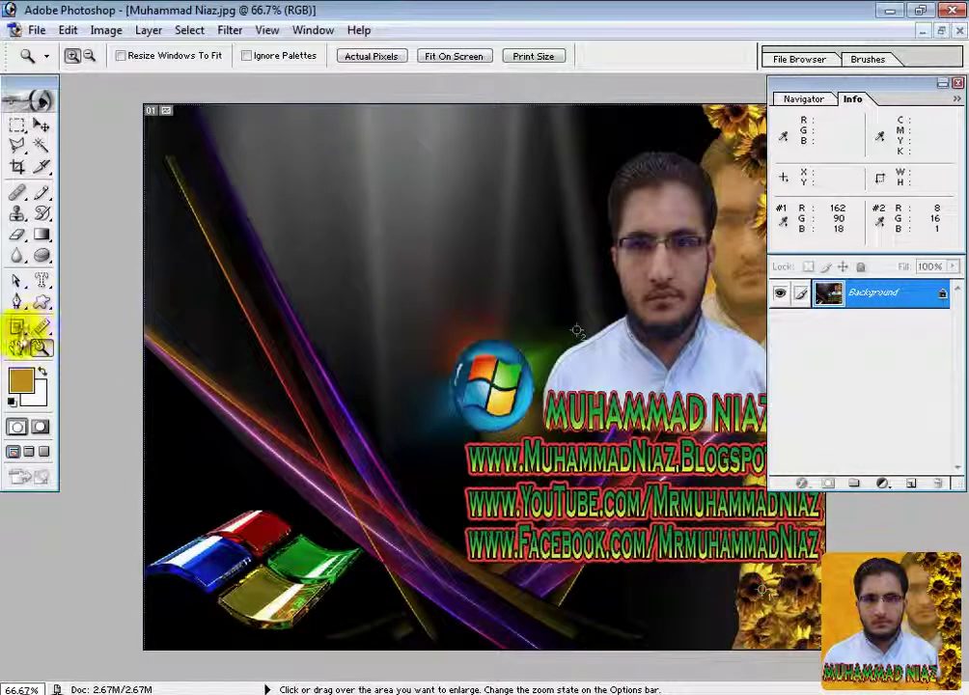
left_click(18, 349)
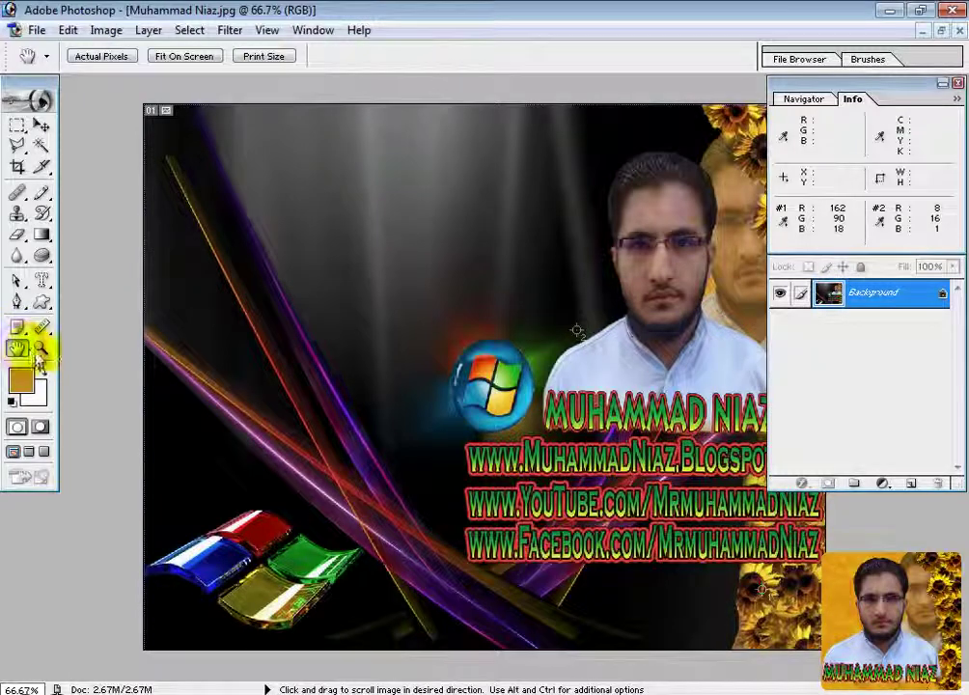
left_click(41, 348)
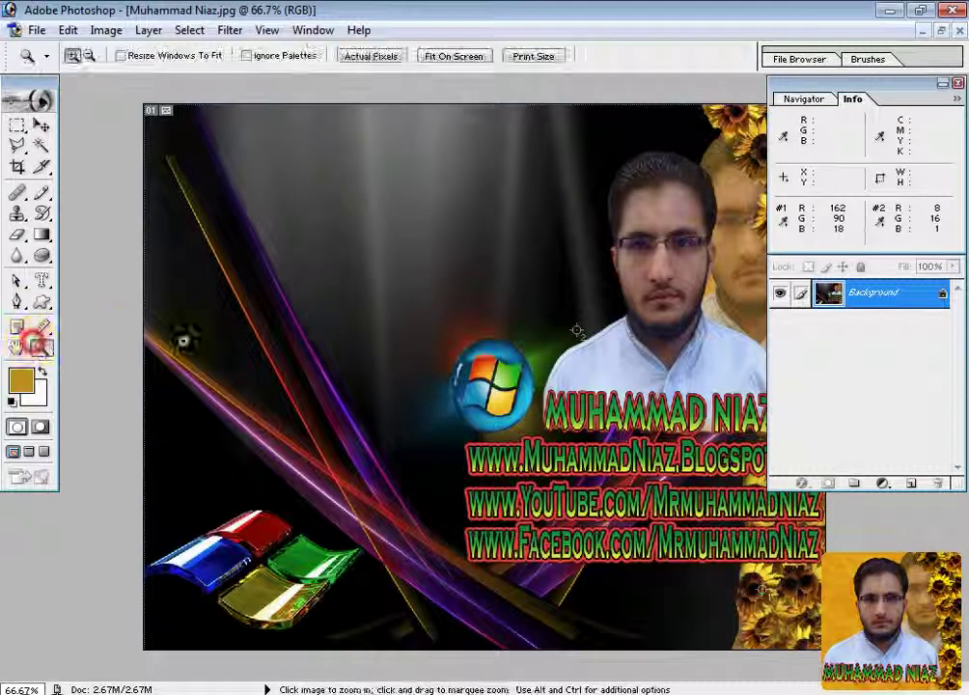
left_click(244, 340)
left_click(138, 190)
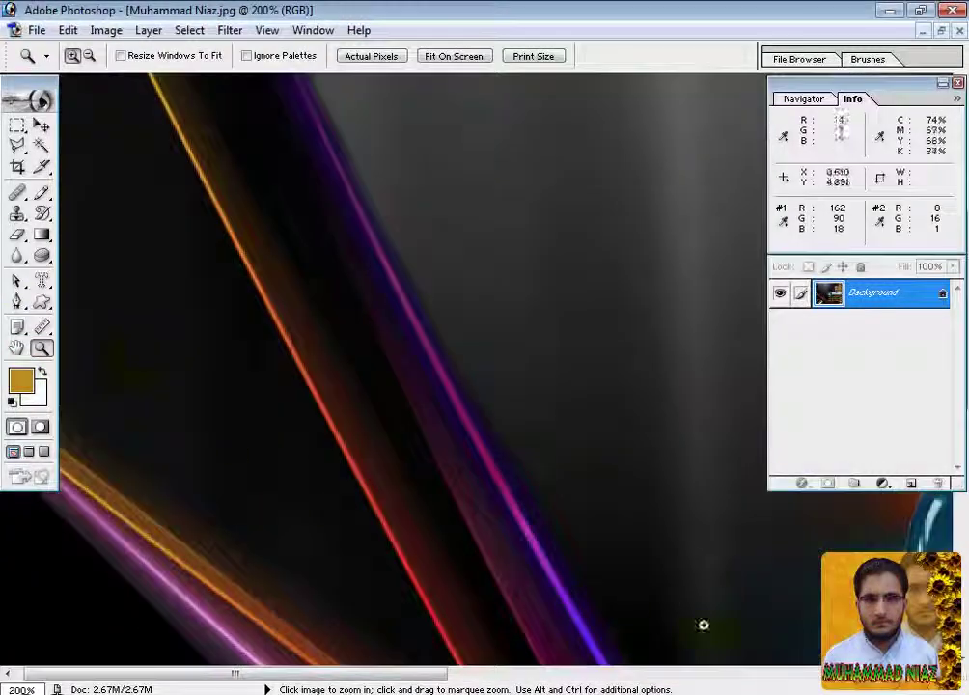
Pan the magnified image with the Hand tool from the light beams across to the Windows orb.
left_click_drag(428, 686, 400, 679)
left_click(16, 346)
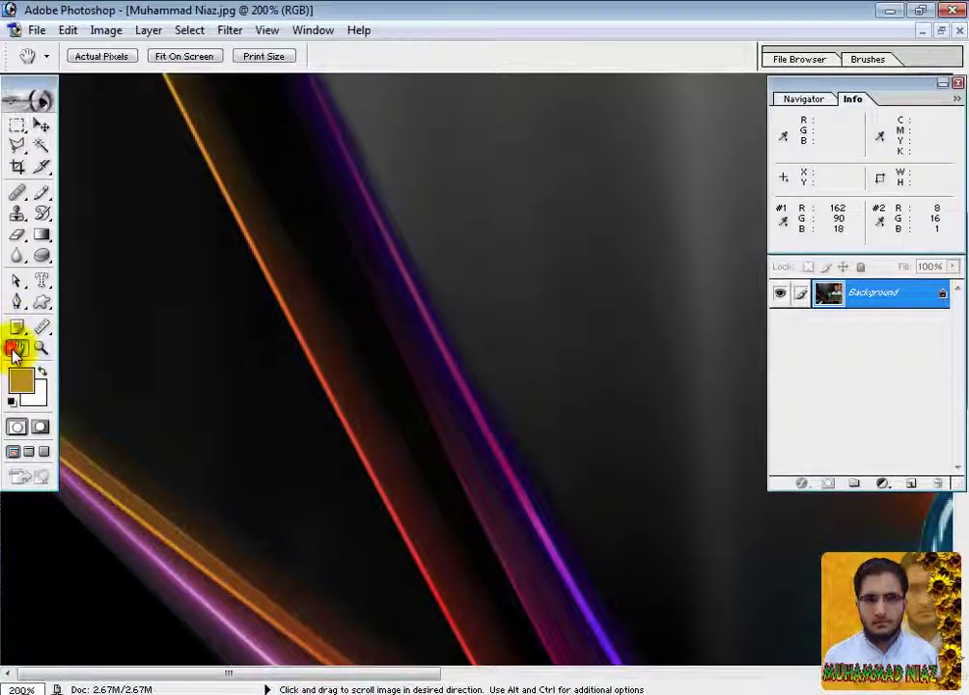
left_click_drag(472, 304, 265, 280)
left_click_drag(728, 546, 119, 126)
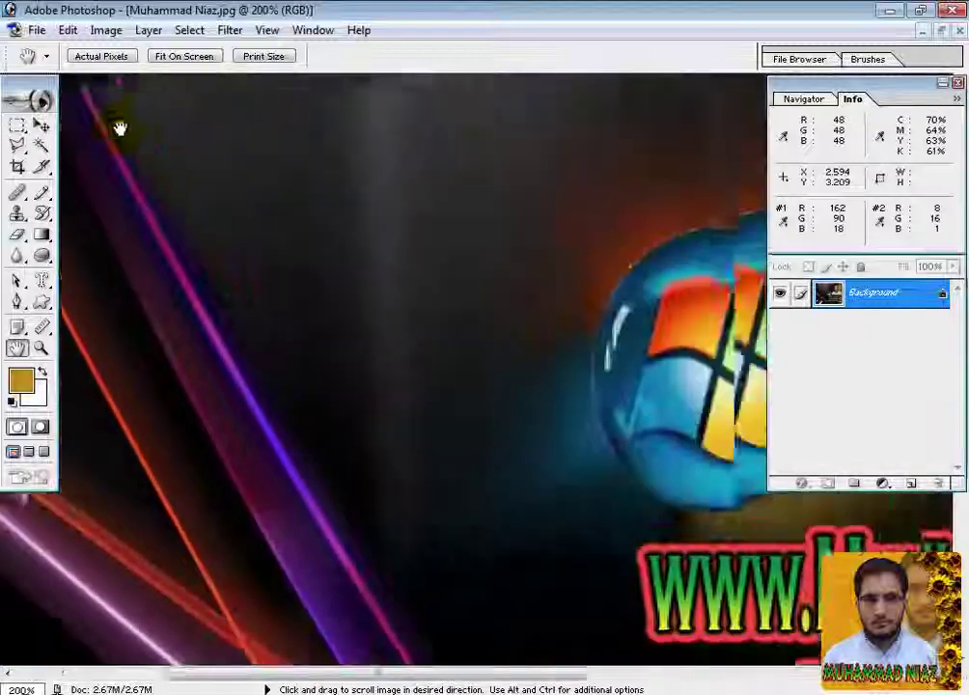
left_click_drag(432, 378, 805, 550)
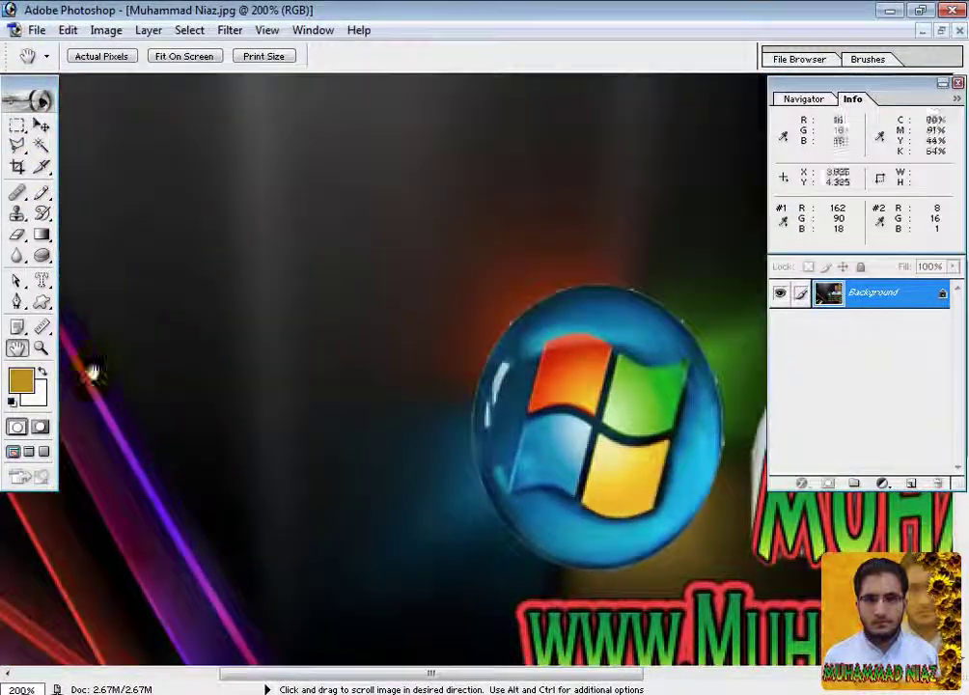
left_click(23, 348)
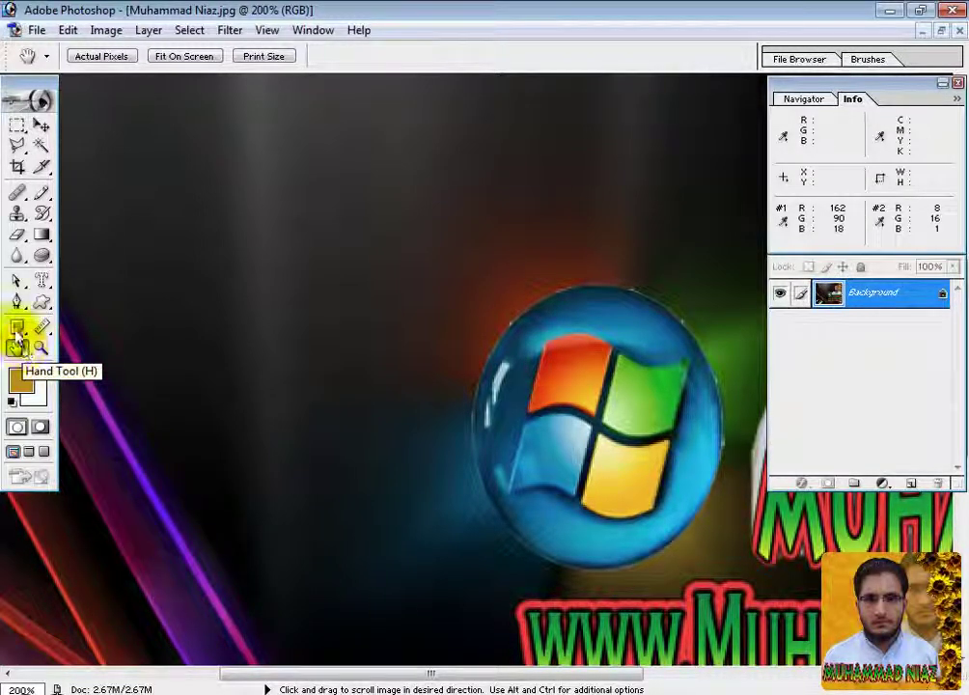
Draw a freehand Lasso selection about 1.2 wide by 2.6 high beside the Windows orb, panning the view while drawing.
left_click_drag(19, 154, 51, 147)
mouse_move(383, 165)
left_mouse_down()
mouse_move(275, 218)
mouse_move(241, 301)
mouse_move(236, 509)
mouse_move(345, 642)
mouse_move(436, 615)
mouse_move(233, 174)
mouse_move(205, 183)
left_mouse_up()
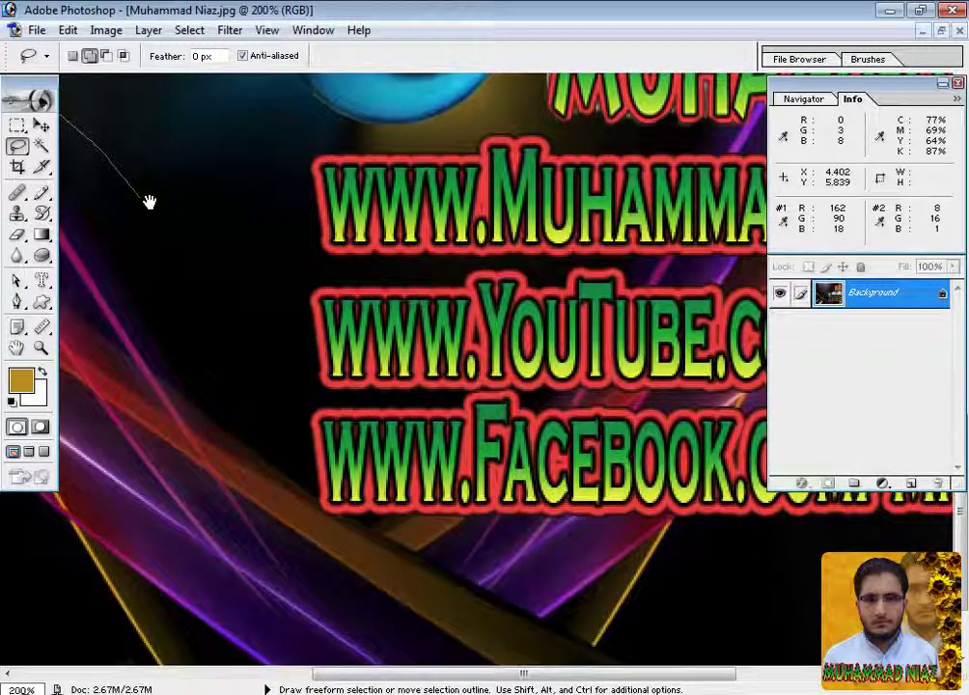
left_click_drag(129, 196, 231, 173)
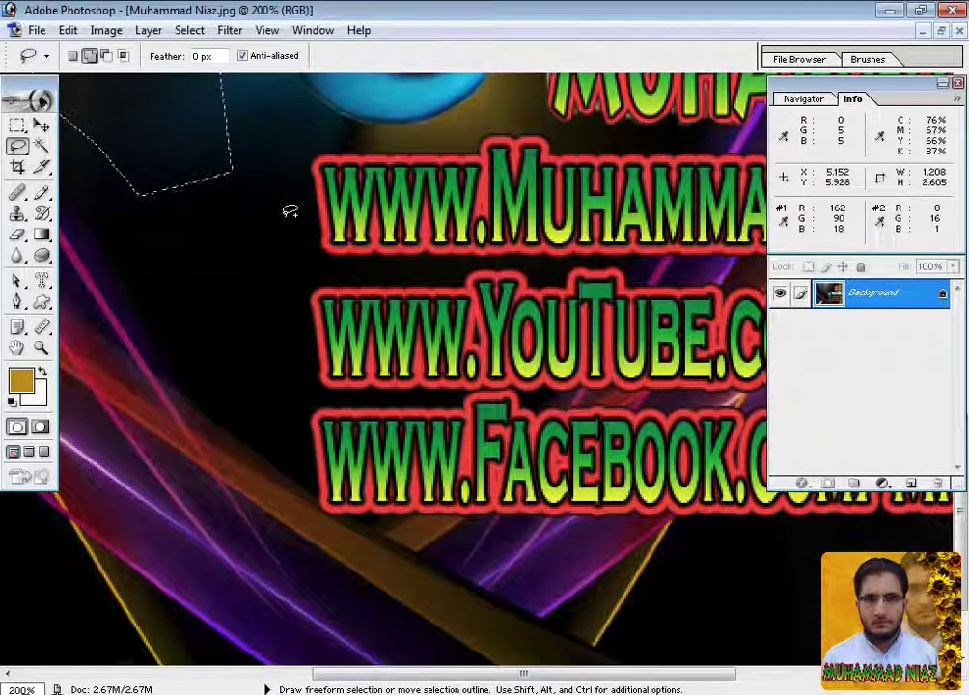
Draw a Polygonal Lasso selection about 3.7 wide by 1.7 high across the website lines and light beams.
left_click_drag(17, 145, 82, 168)
left_click(80, 166)
left_click(267, 246)
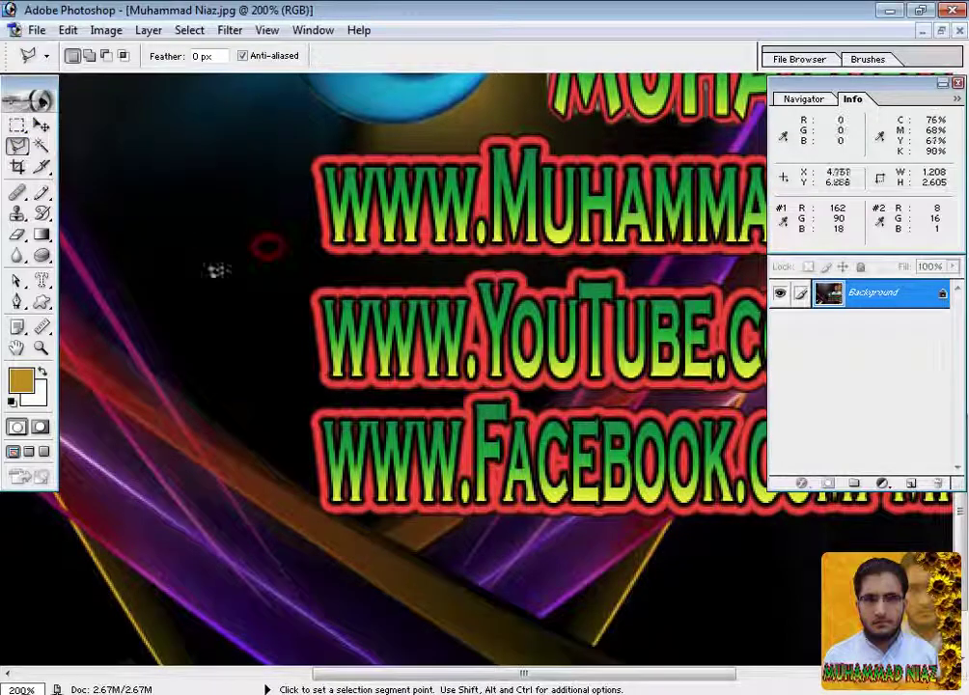
left_click(191, 329)
left_click(804, 639)
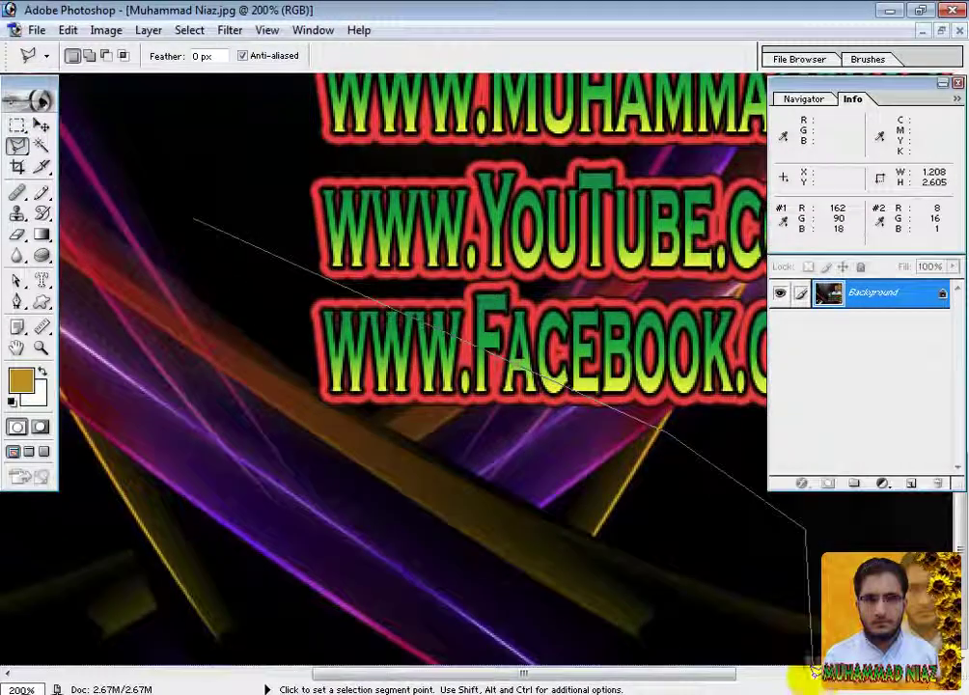
mouse_move(635, 599)
left_mouse_down()
mouse_move(575, 432)
mouse_move(523, 158)
mouse_move(384, 425)
mouse_move(665, 485)
mouse_move(727, 485)
left_mouse_up()
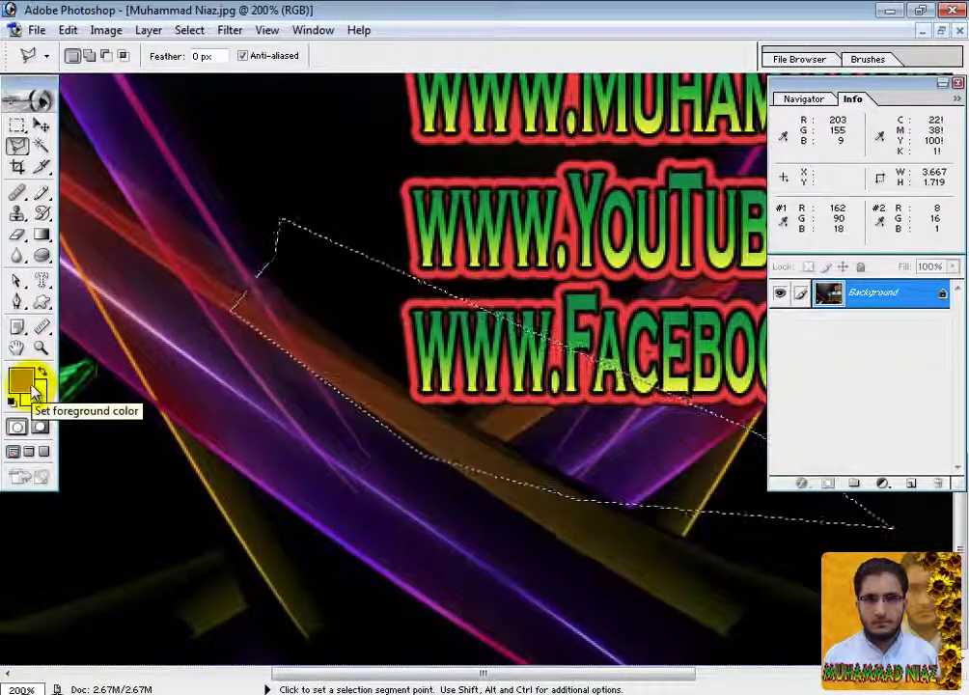
Reset the view to 100% and clear the polygonal selection.
left_click(40, 126)
double_click(41, 349)
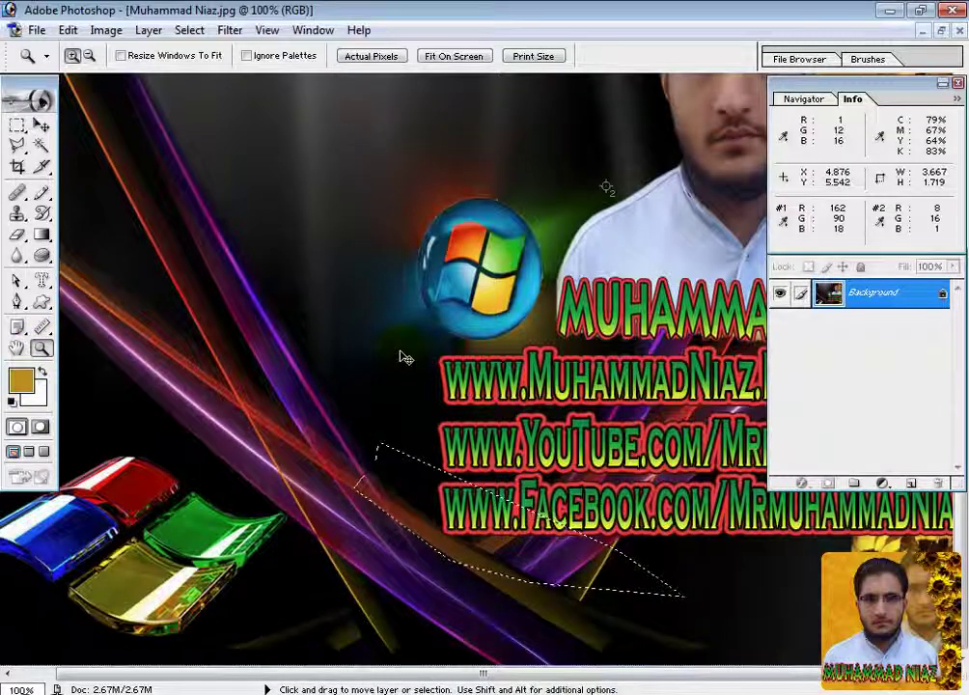
key("ctrl+d")
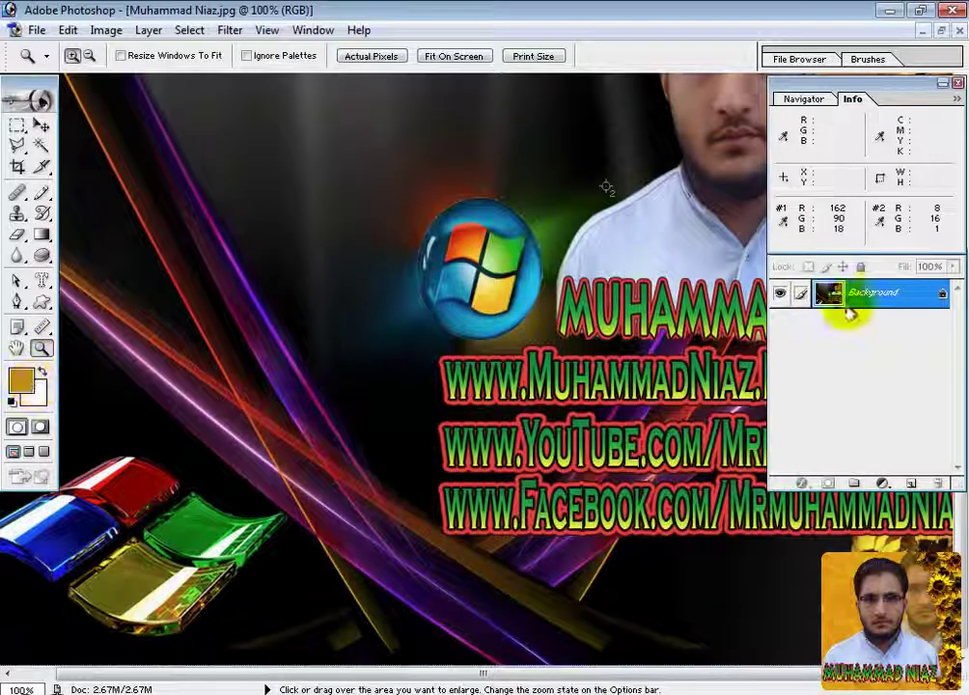
Add a blank layer above the Background, hide the Background layer and fit the whole canvas on screen.
left_click(910, 482)
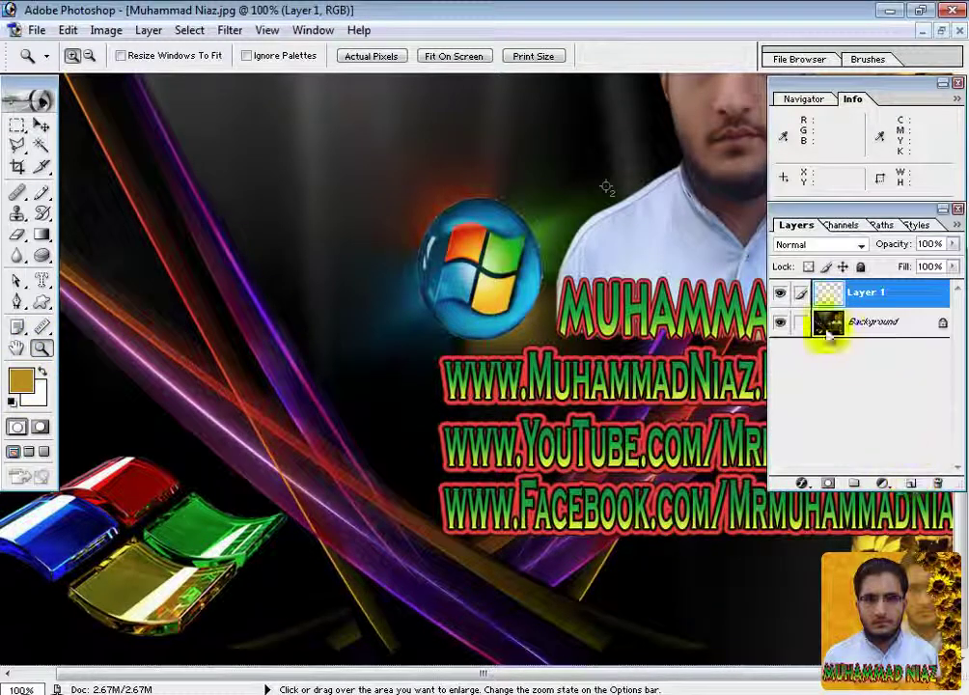
left_click(780, 322)
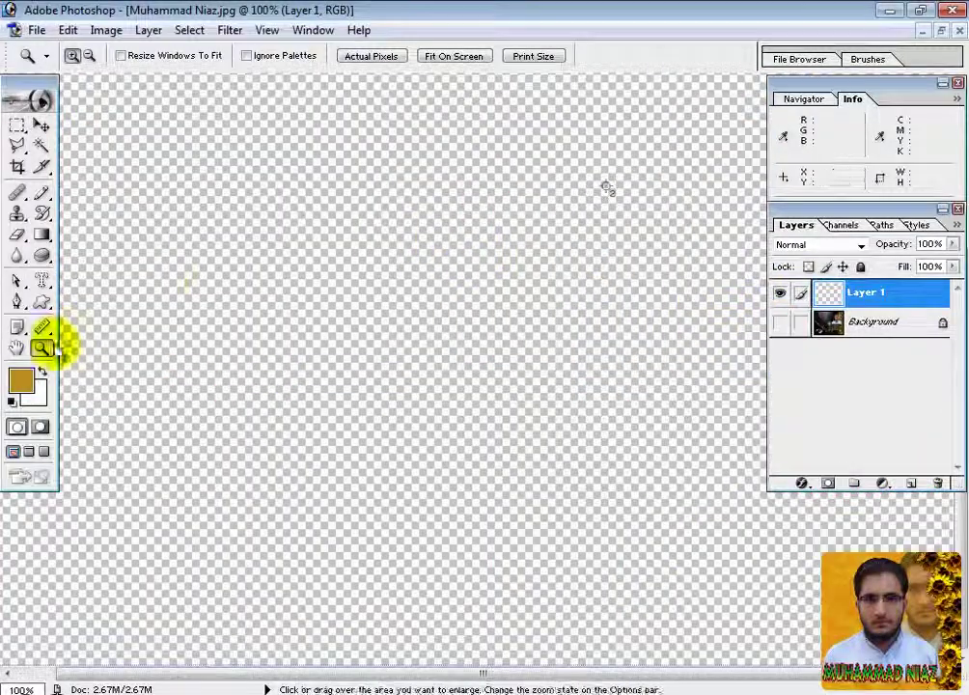
left_click(430, 57)
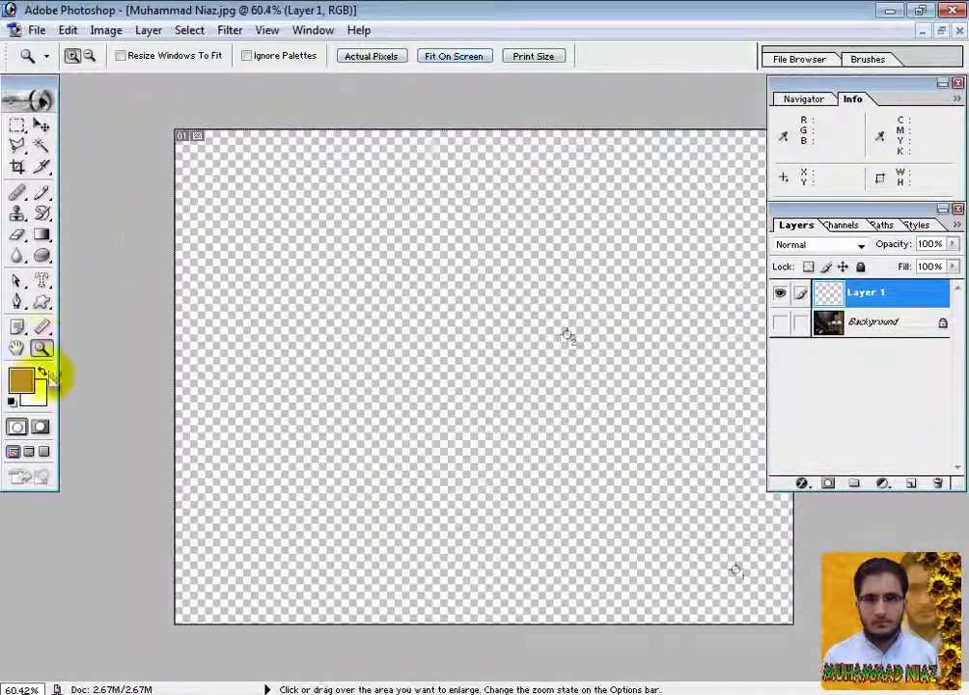
Fill the empty Layer 1 with the gold foreground color using the Paint Bucket tool.
left_click(43, 232)
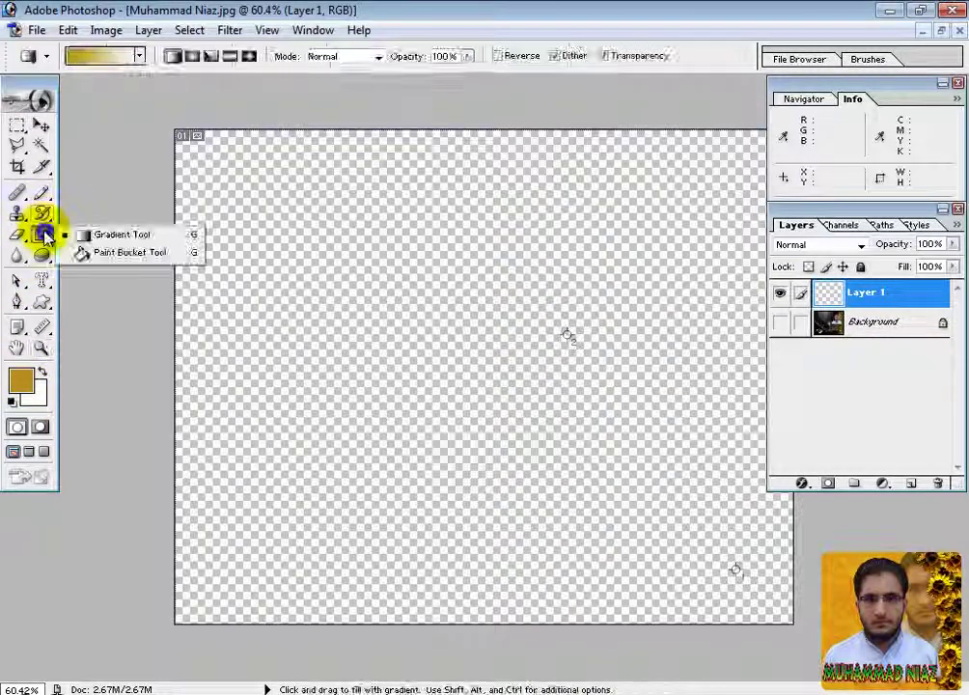
left_click(127, 254)
left_click(241, 273)
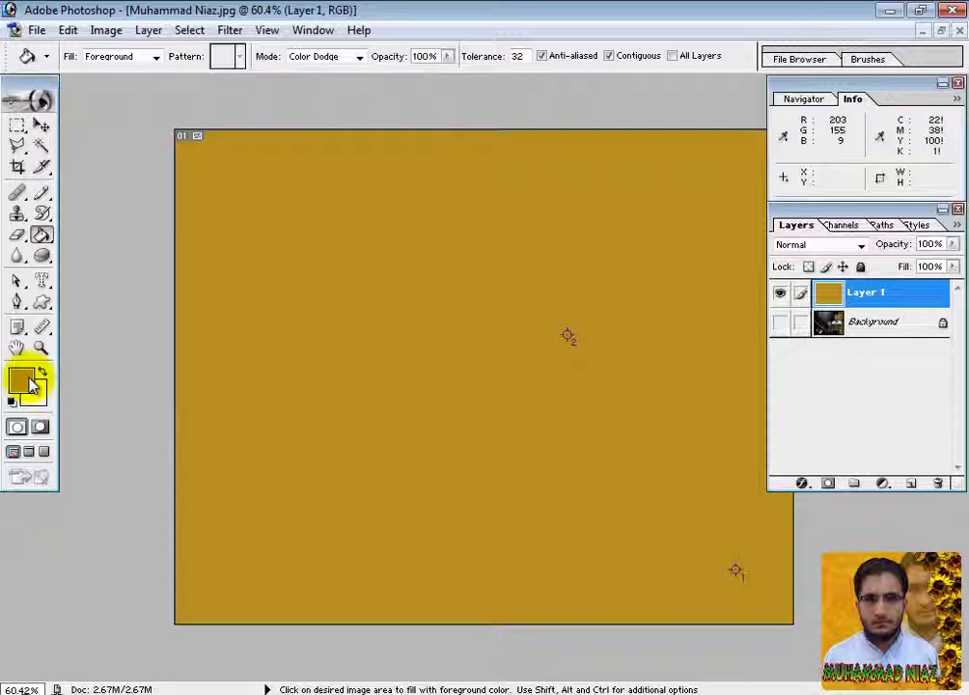
Collapse and re-expand the toolbox, and fill Layer 1 with the white background color.
double_click(5, 87)
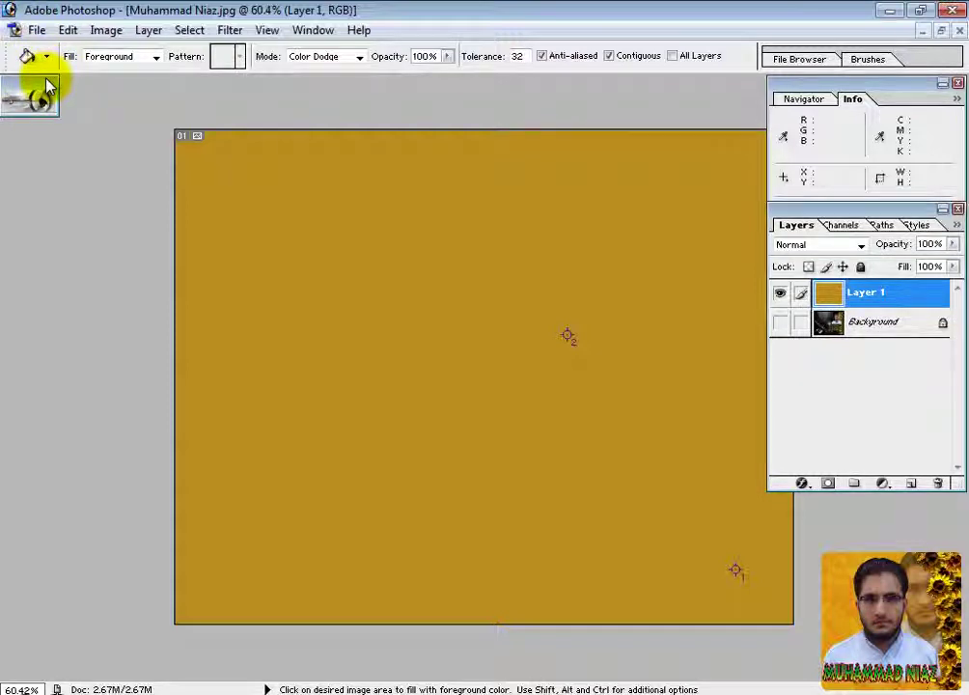
double_click(44, 84)
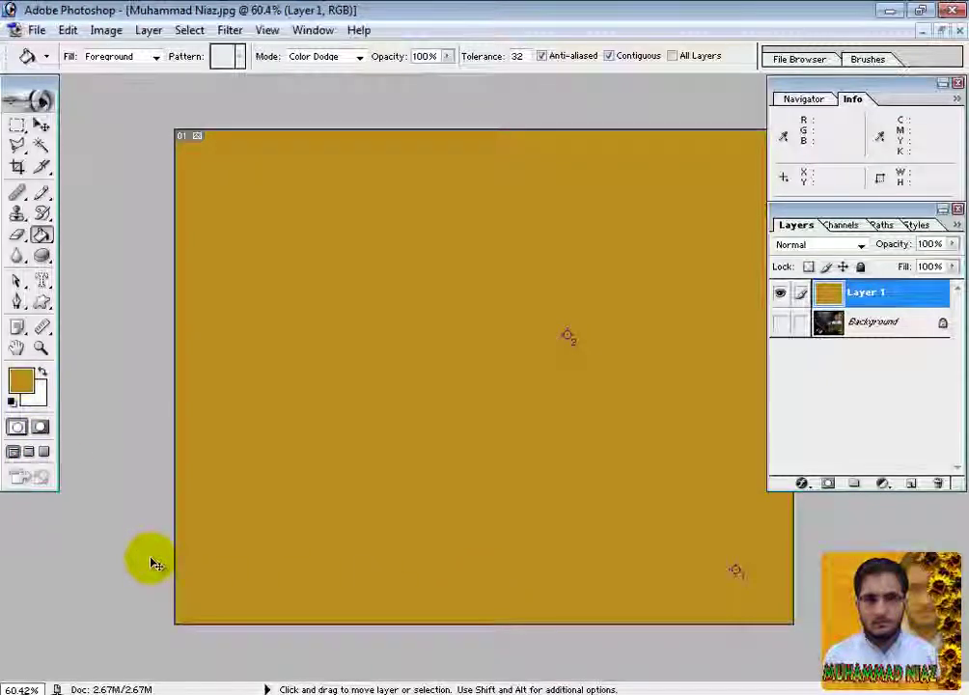
key("ctrl+BackSpace")
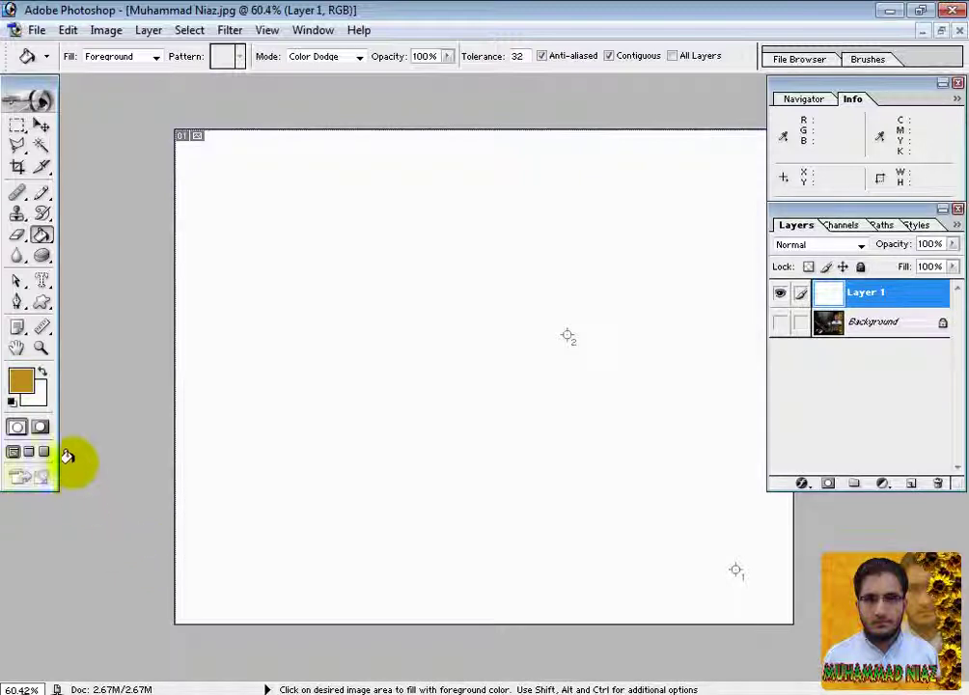
Swap the foreground and background colors back and forth several times, finishing with gold as the foreground.
left_click(43, 373)
left_click(43, 373)
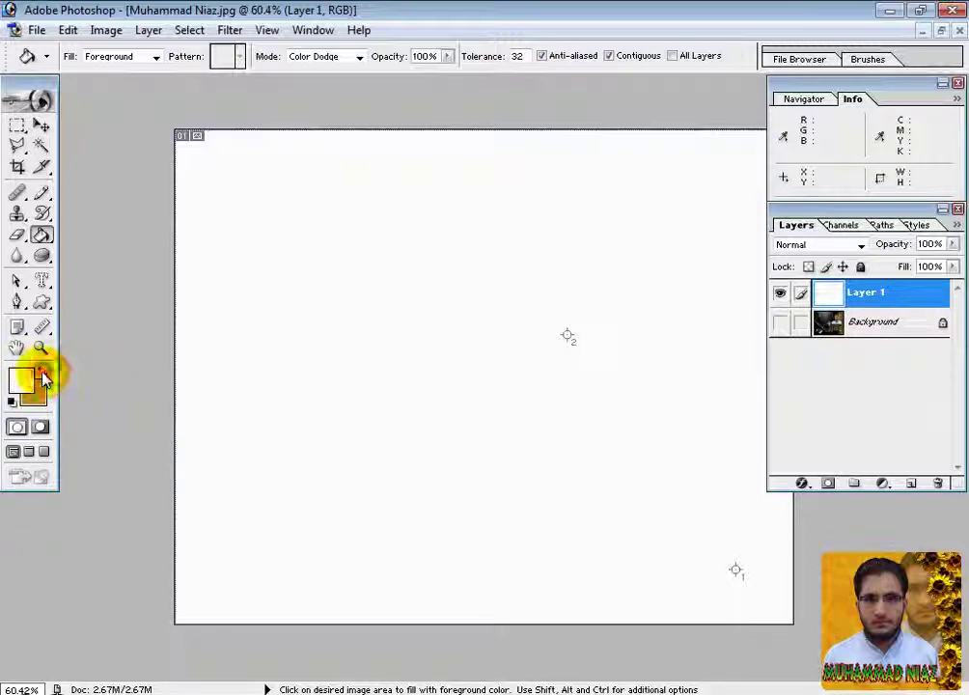
left_click(42, 372)
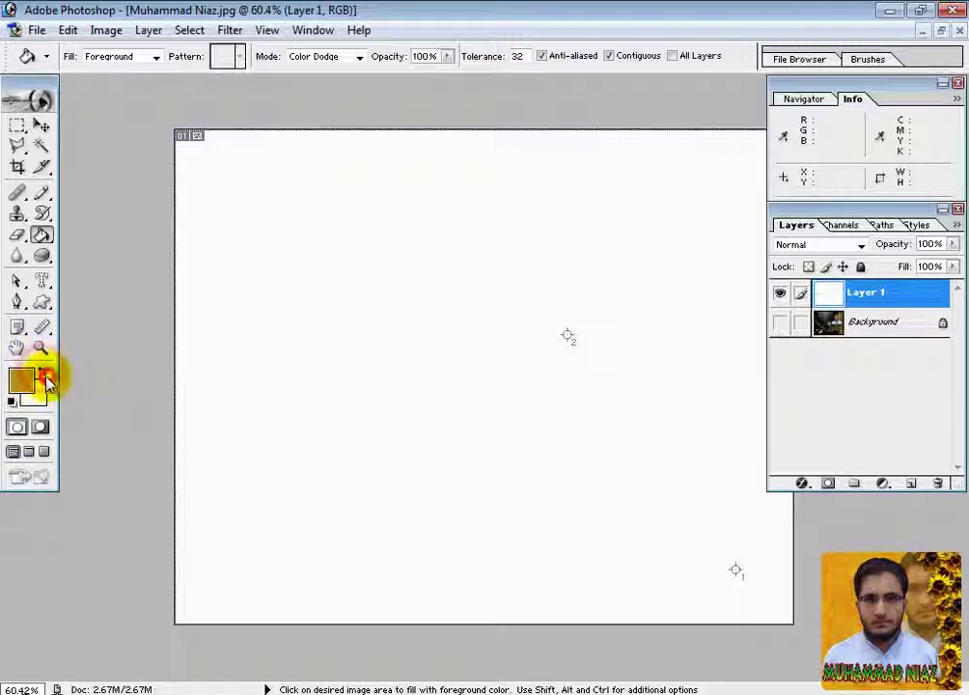
left_click(41, 373)
left_click(47, 374)
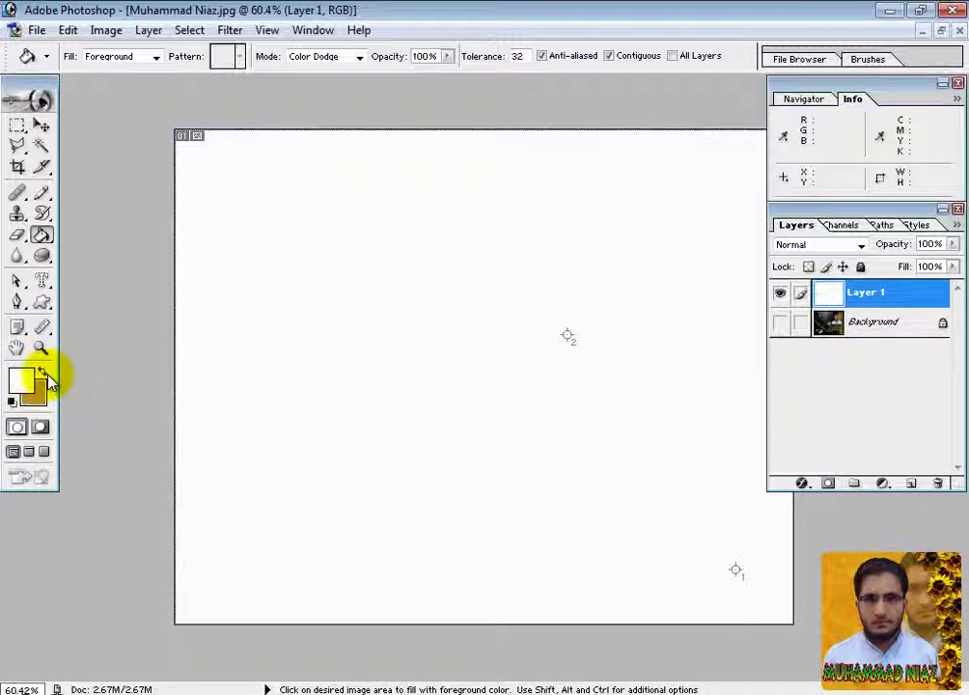
left_click(47, 373)
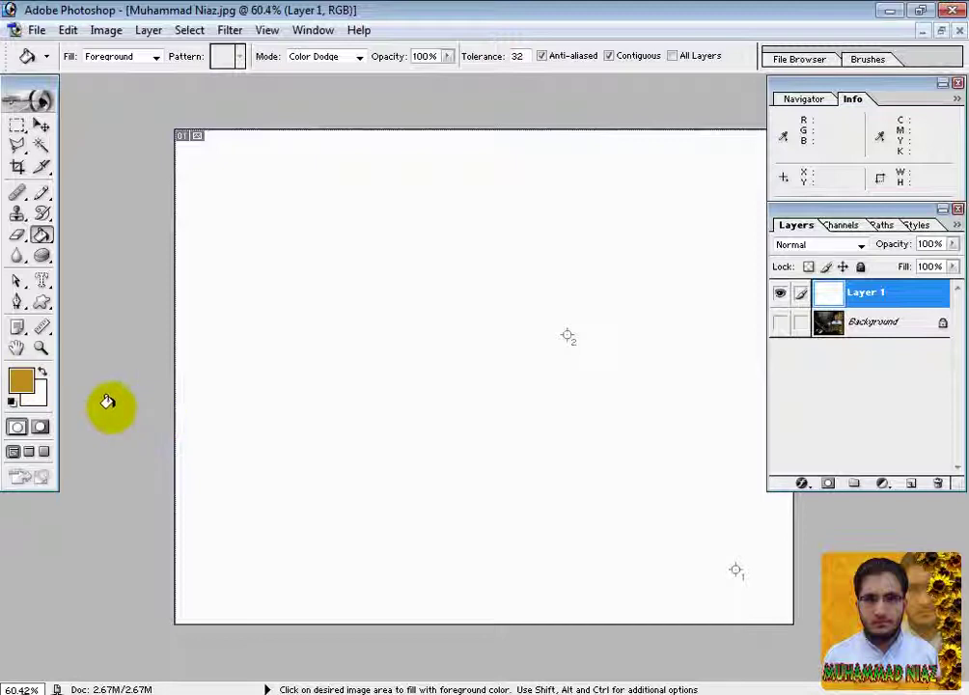
Reset the colors to the default black foreground and white background, and swap them once each way.
left_click(11, 401)
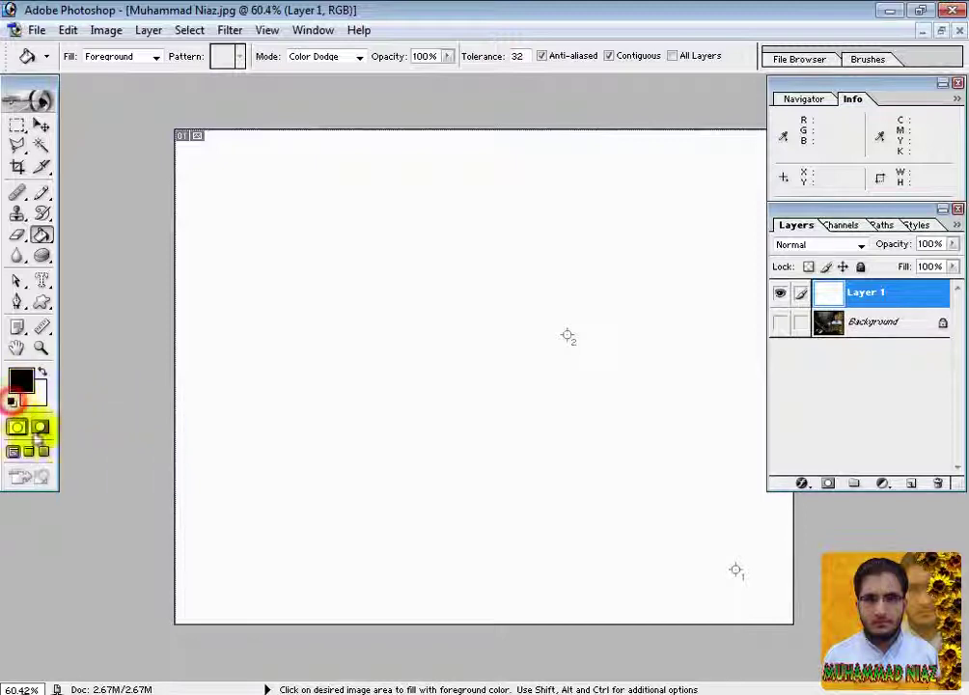
left_click(41, 372)
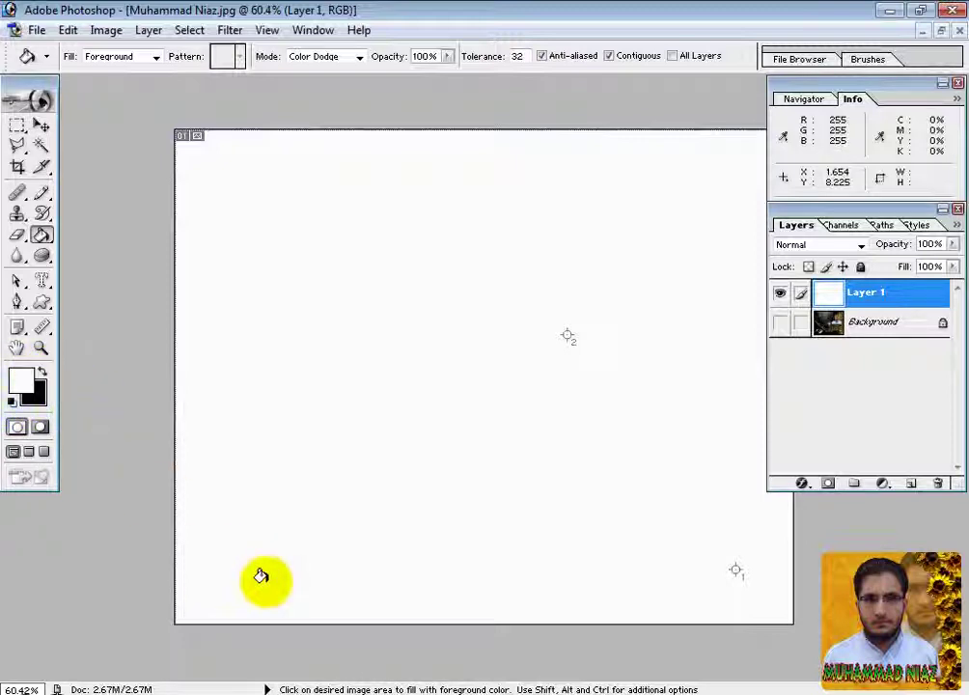
key("x")
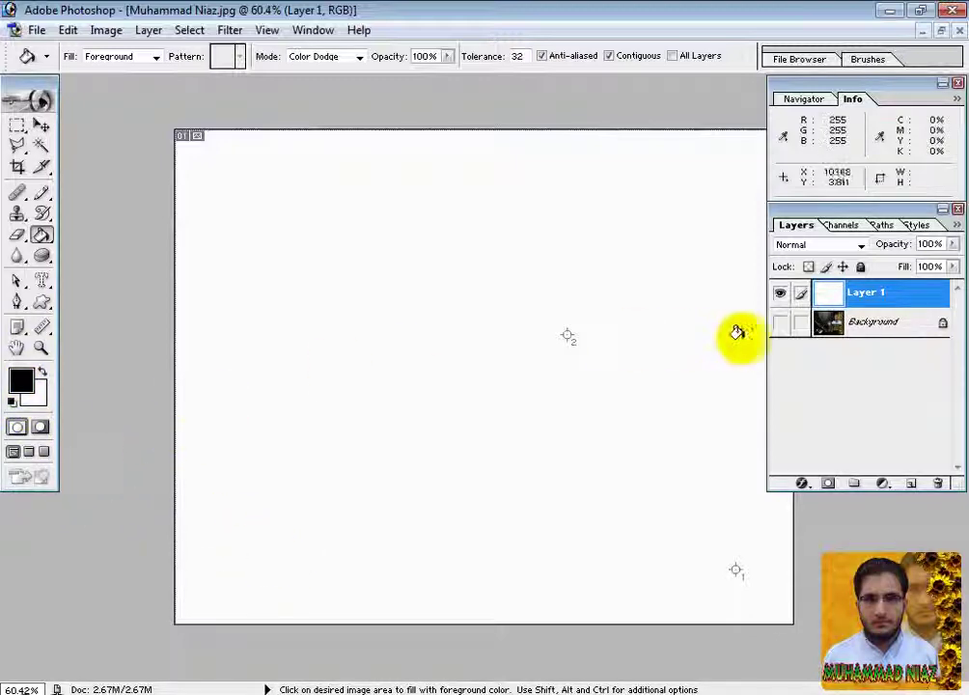
Show the Background layer, hide Layer 1 and make the Background the active layer.
left_click(780, 322)
left_click(777, 294)
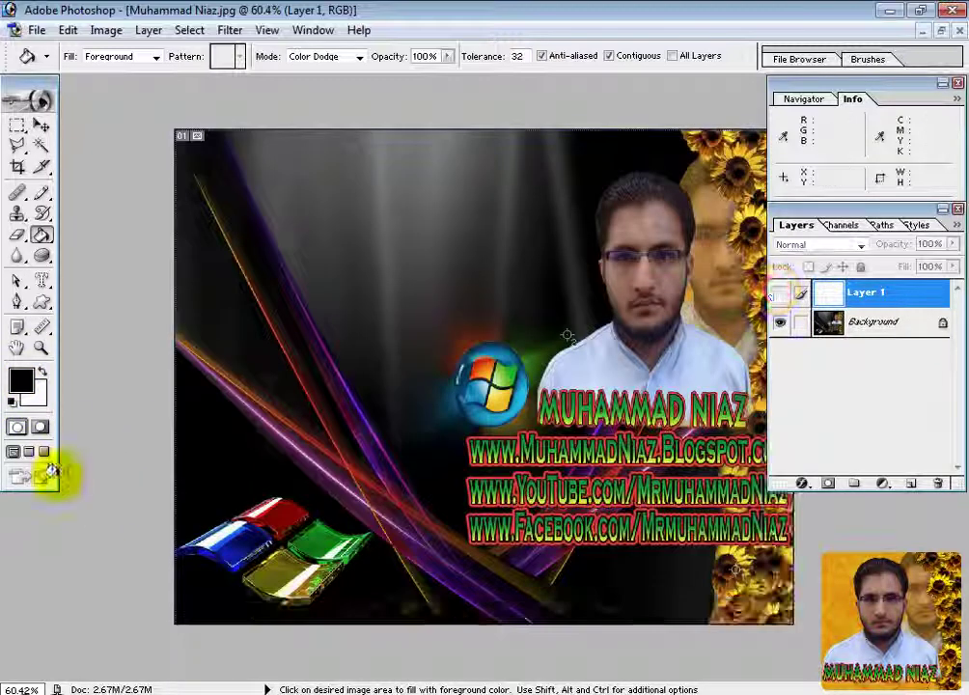
left_click(861, 327)
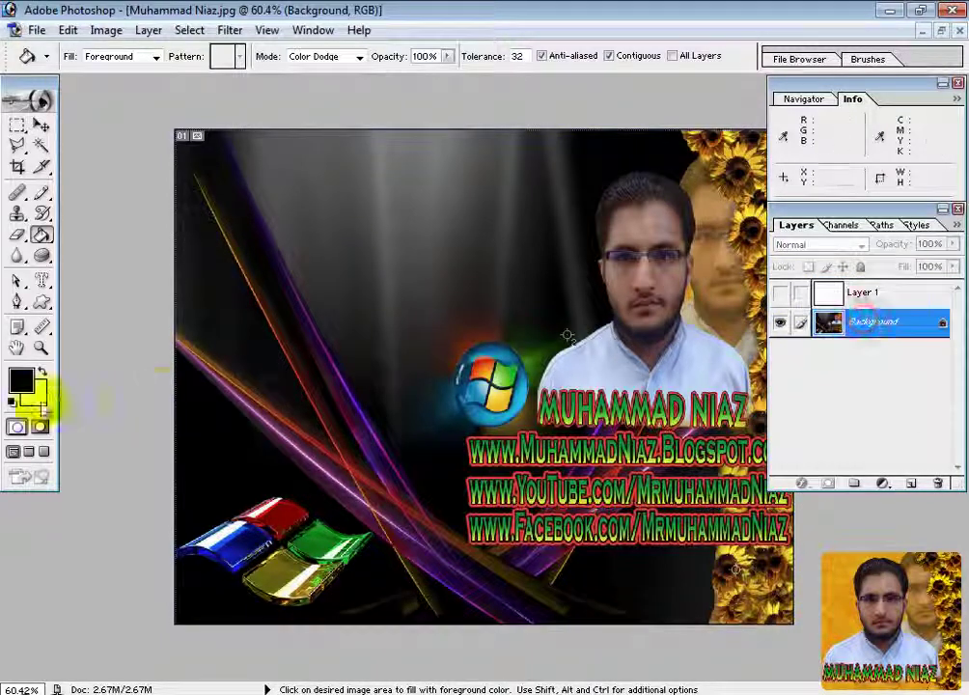
Switch the Background to Quick Mask mode, choose the Art History Brush, and toggle to Standard mode and back to Quick Mask.
left_click(40, 431)
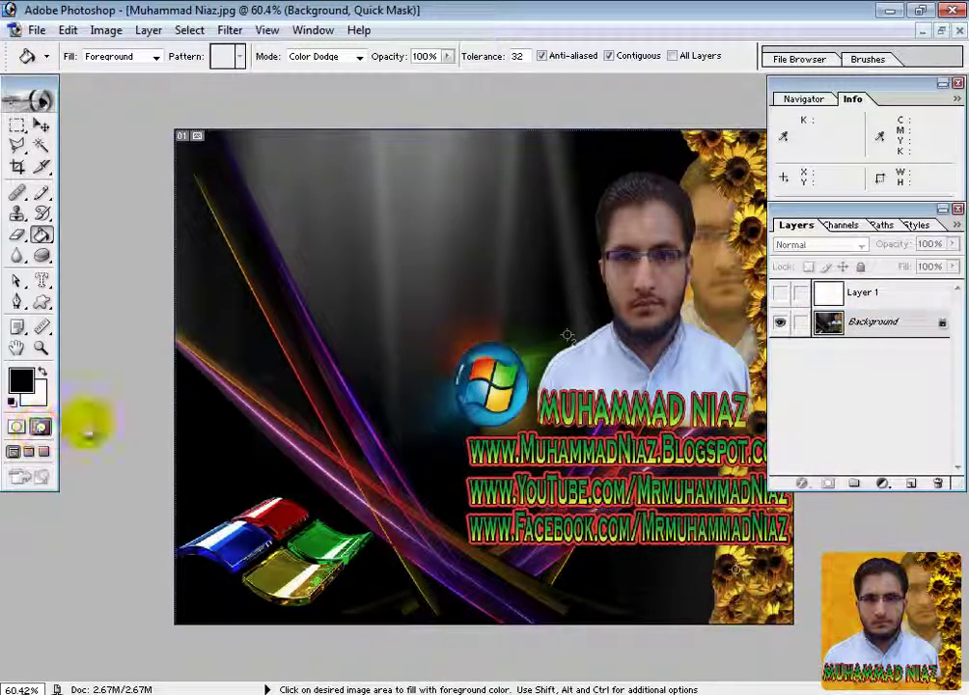
left_click(43, 214)
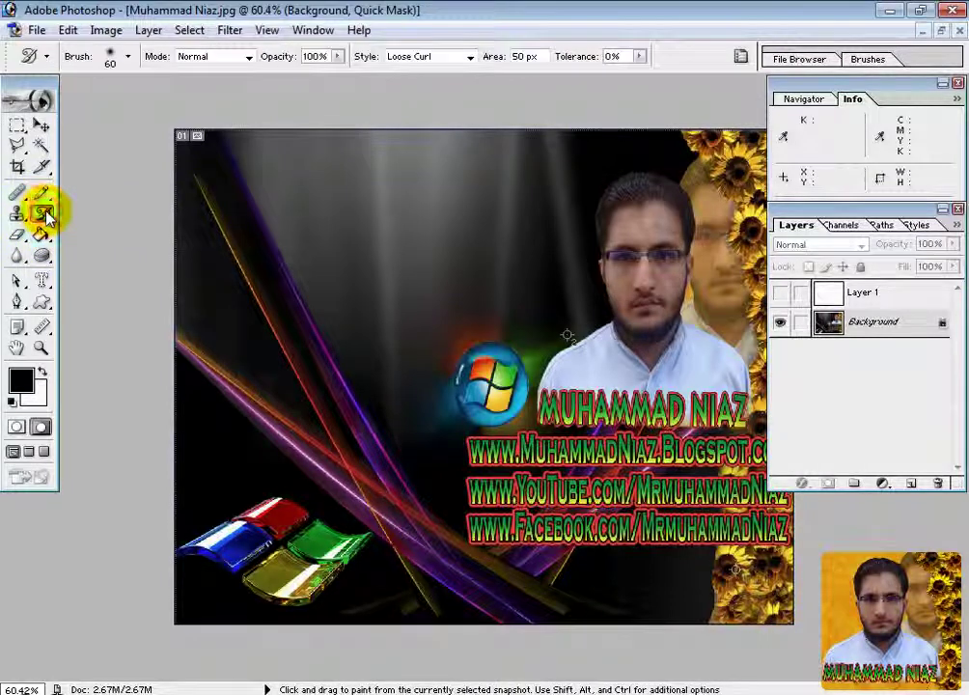
left_click(16, 426)
left_click(40, 426)
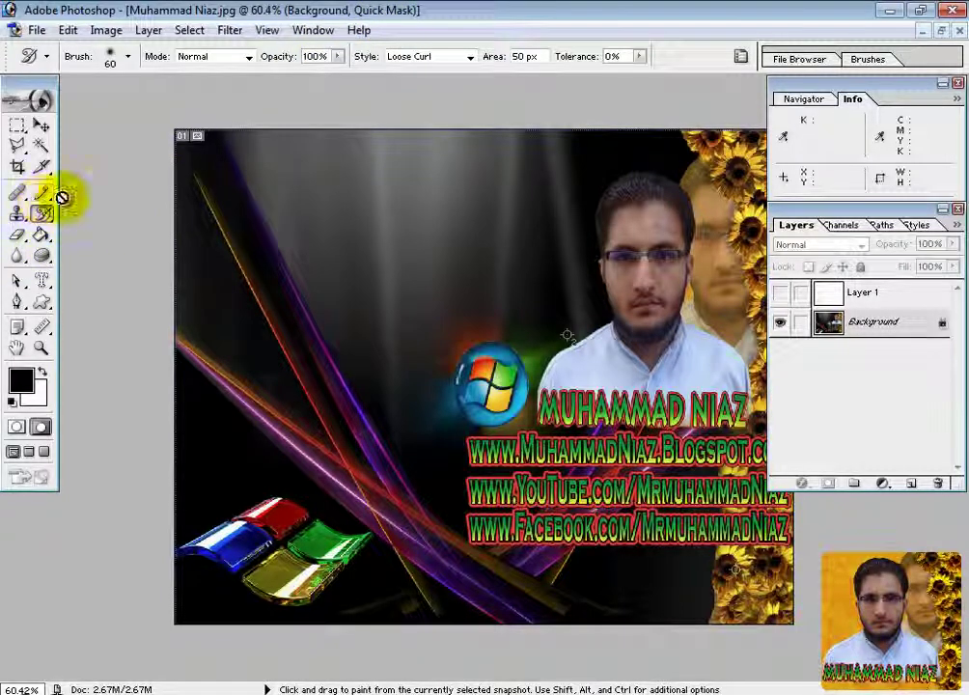
Paint two rows of grass-shaped strokes into the Quick Mask with the Brush tool, using the grass brush enlarged to 200.
mouse_move(41, 193)
left_mouse_down()
mouse_move(100, 217)
mouse_move(102, 193)
left_mouse_up()
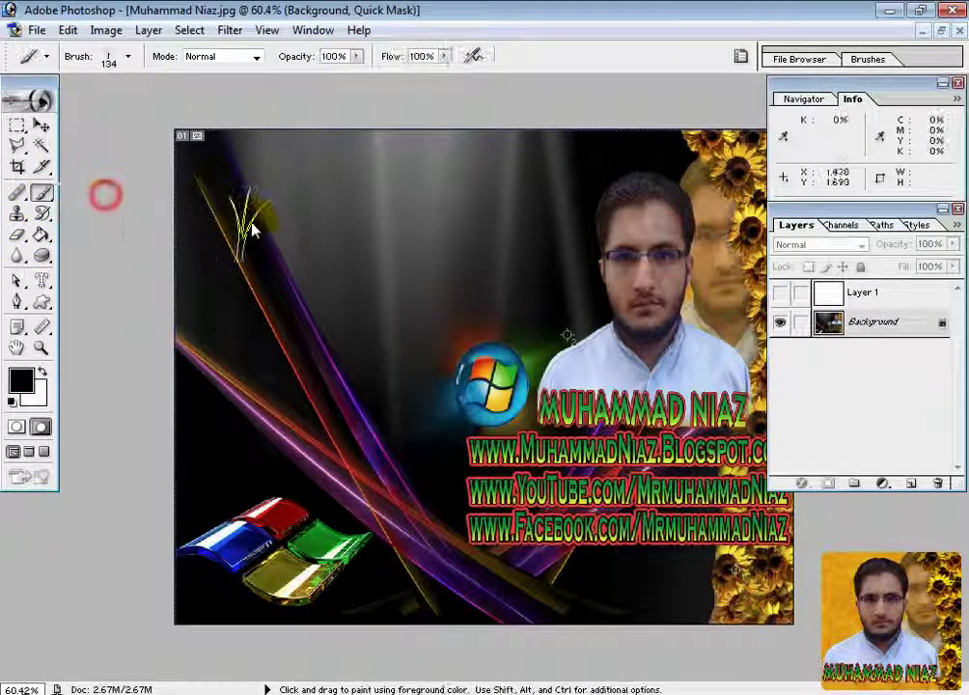
key("bracketright")
key("bracketright")
key("bracketright")
mouse_move(318, 263)
left_mouse_down()
mouse_move(531, 275)
mouse_move(589, 301)
mouse_move(591, 378)
mouse_move(355, 364)
mouse_move(266, 347)
mouse_move(254, 273)
mouse_move(318, 218)
left_mouse_up()
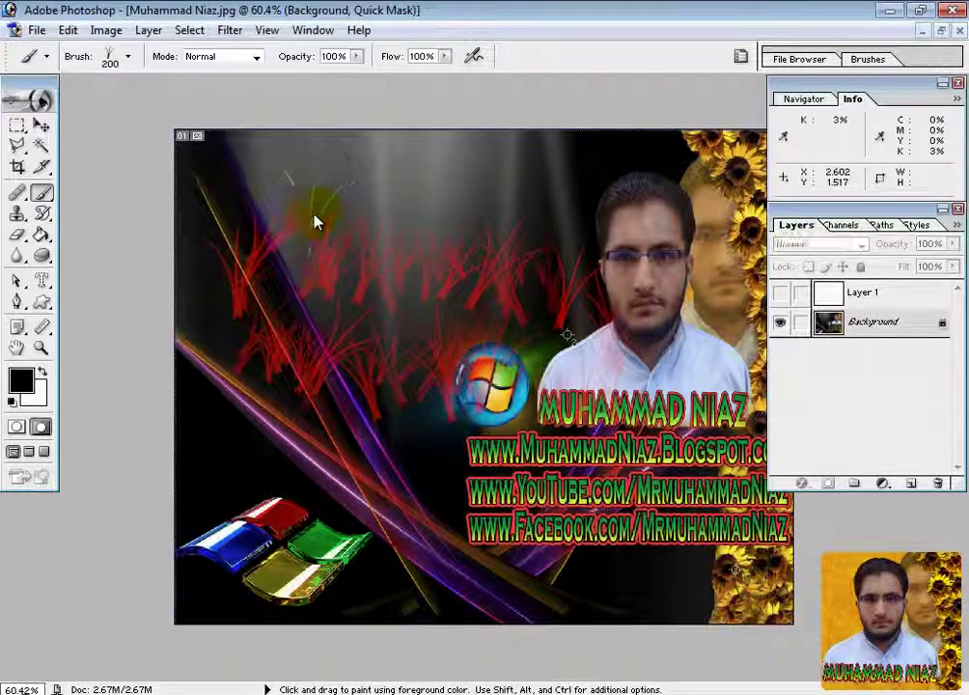
Return to Standard mode, fill the selection around the grass strokes with white instead of the black first tried, and deselect.
left_click(16, 430)
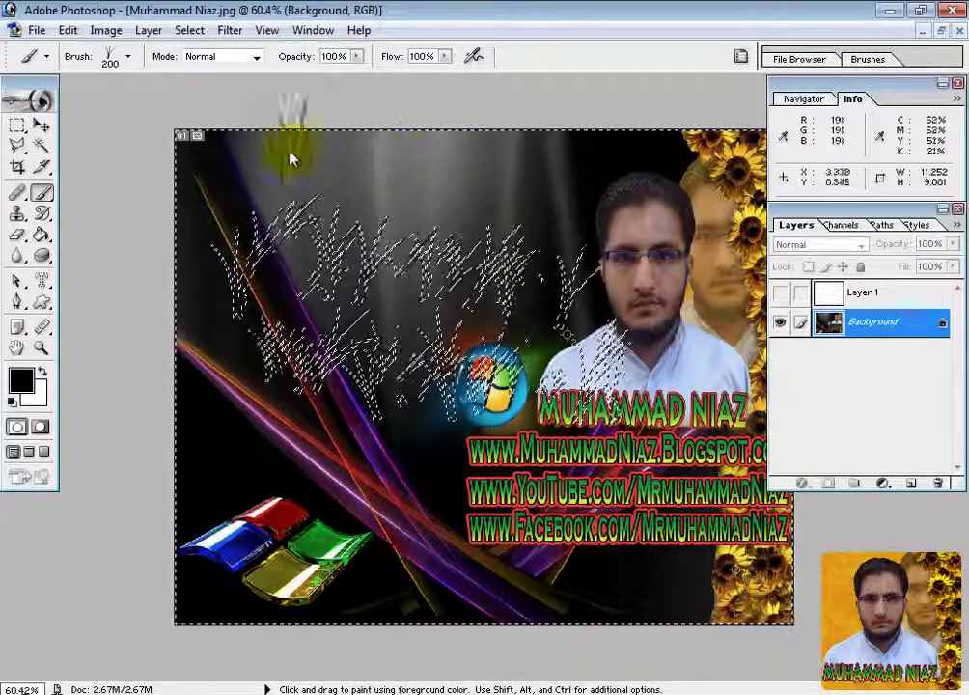
key("alt+BackSpace")
left_click(273, 523)
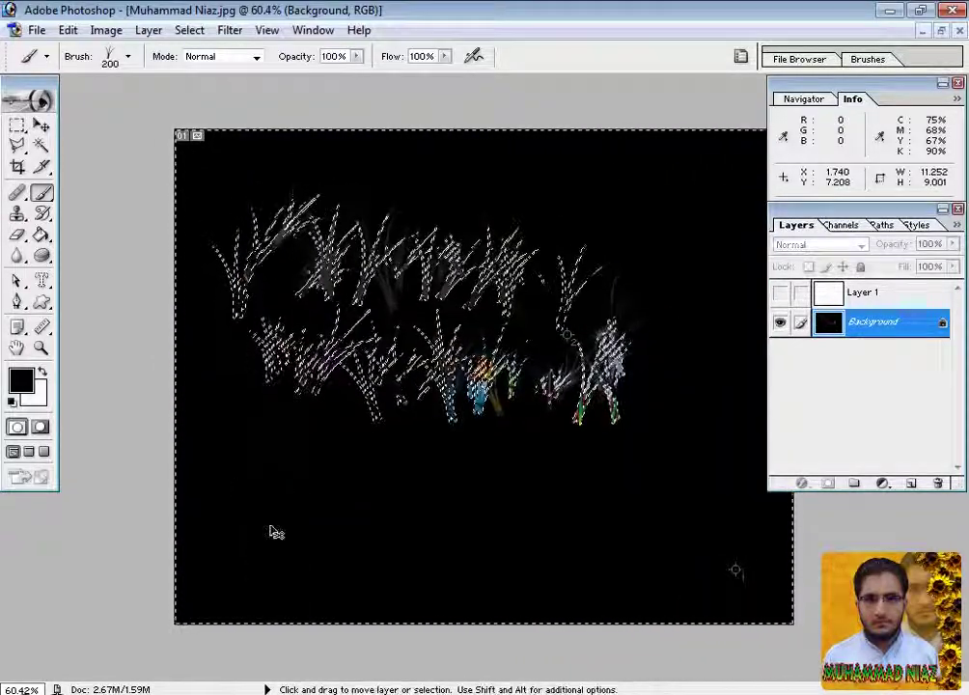
key("ctrl+z")
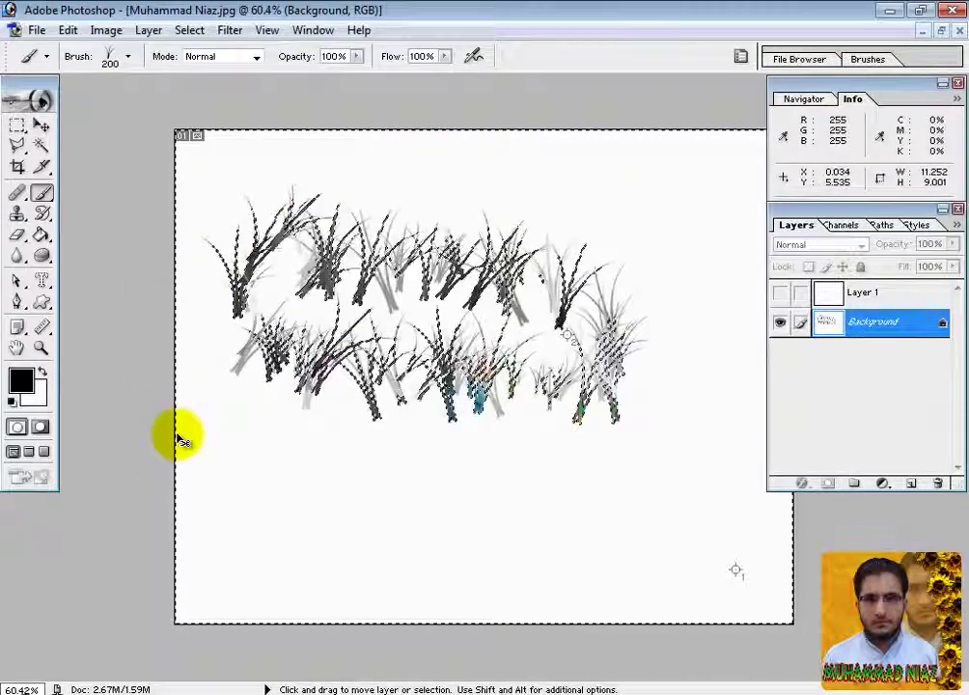
key("ctrl+d")
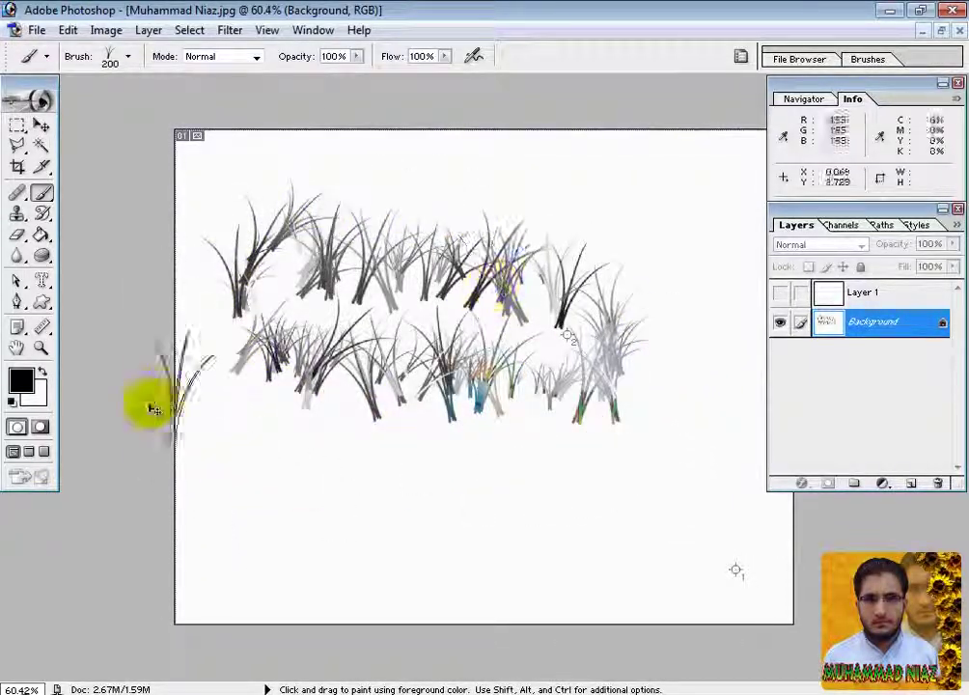
Show the image in Full Screen Mode with Menu Bar and in Full Screen Mode, hiding and restoring all palettes.
left_click(30, 454)
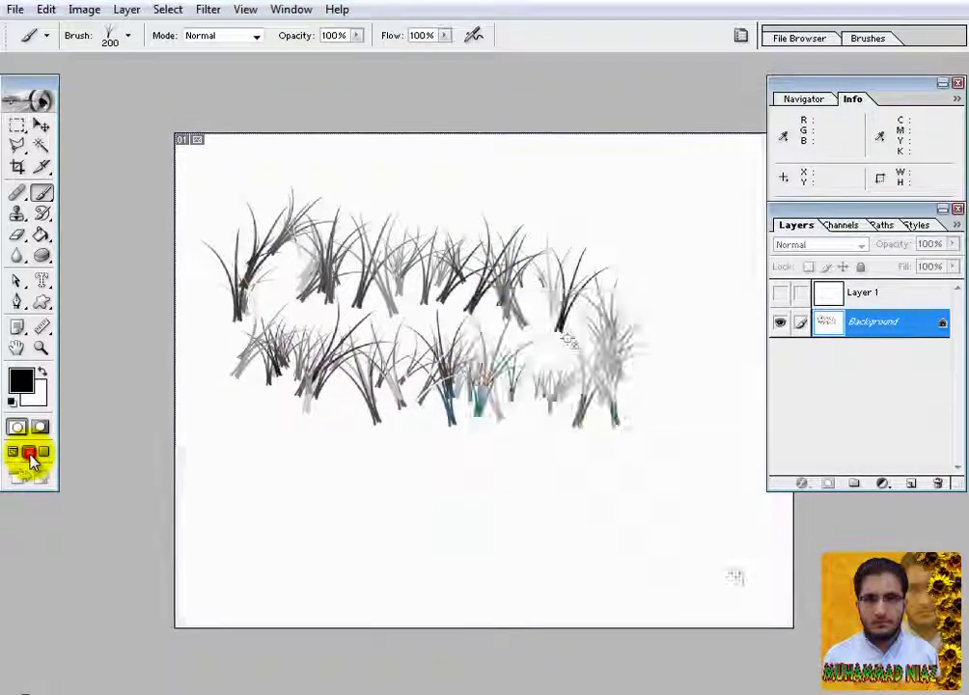
left_click(44, 453)
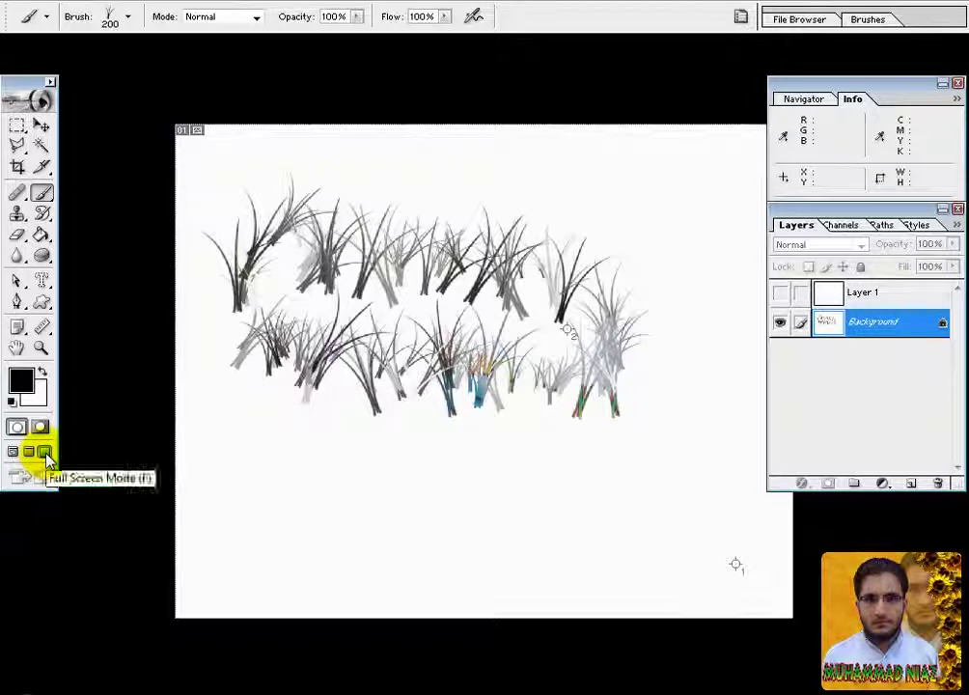
key("Tab")
key("Tab")
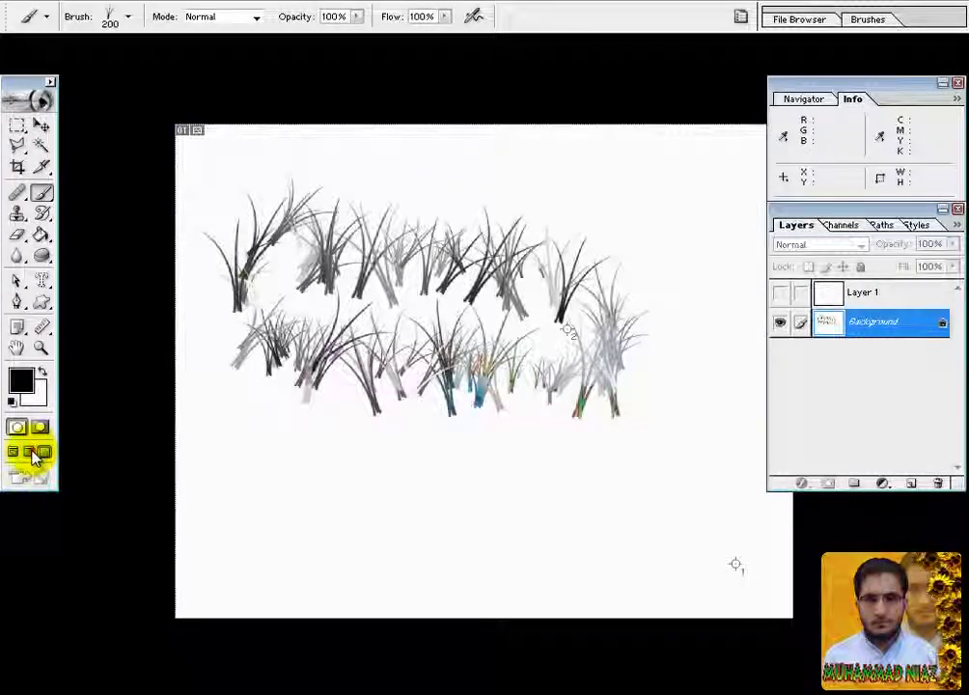
Go back to Full Screen Mode with Menu Bar, and hide and restore the toolbox and palettes.
left_click(30, 453)
key("Tab")
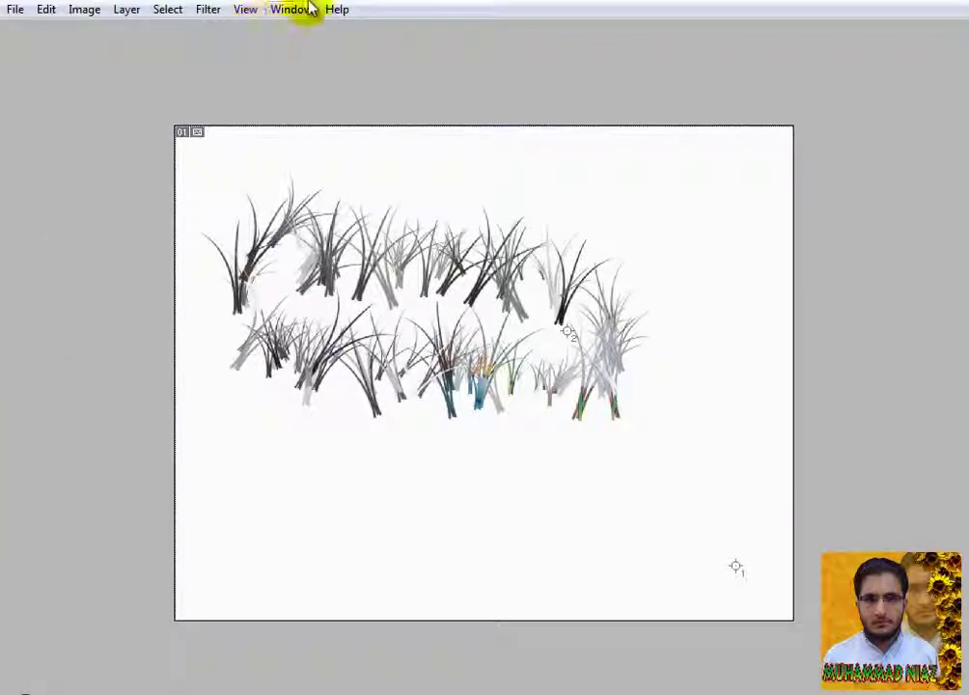
key("Tab")
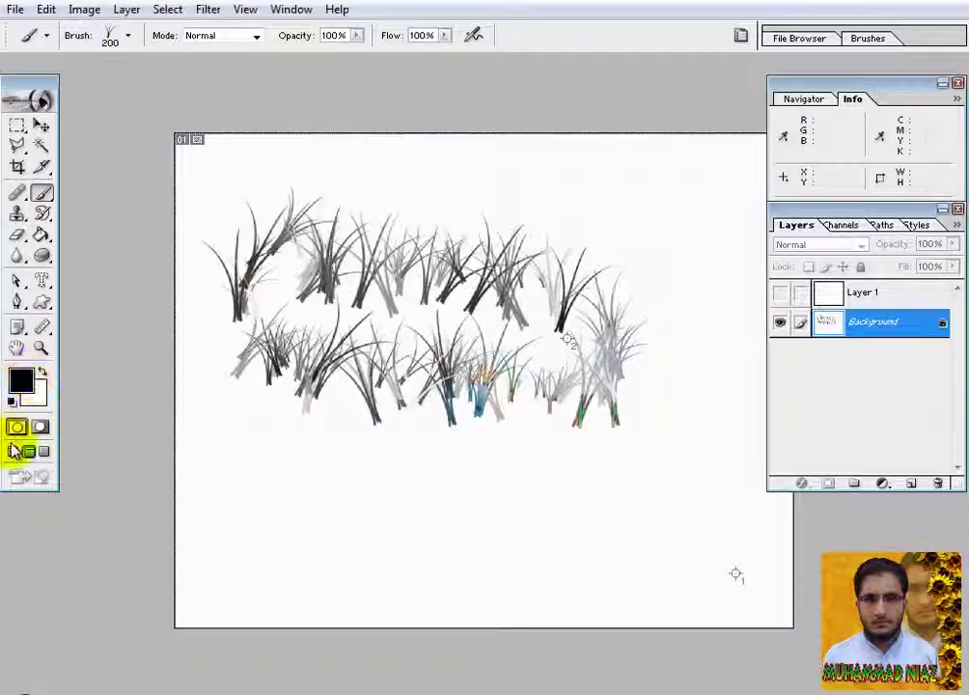
Return to Standard Screen Mode and toggle the toolbox and palettes off and on again.
left_click(13, 454)
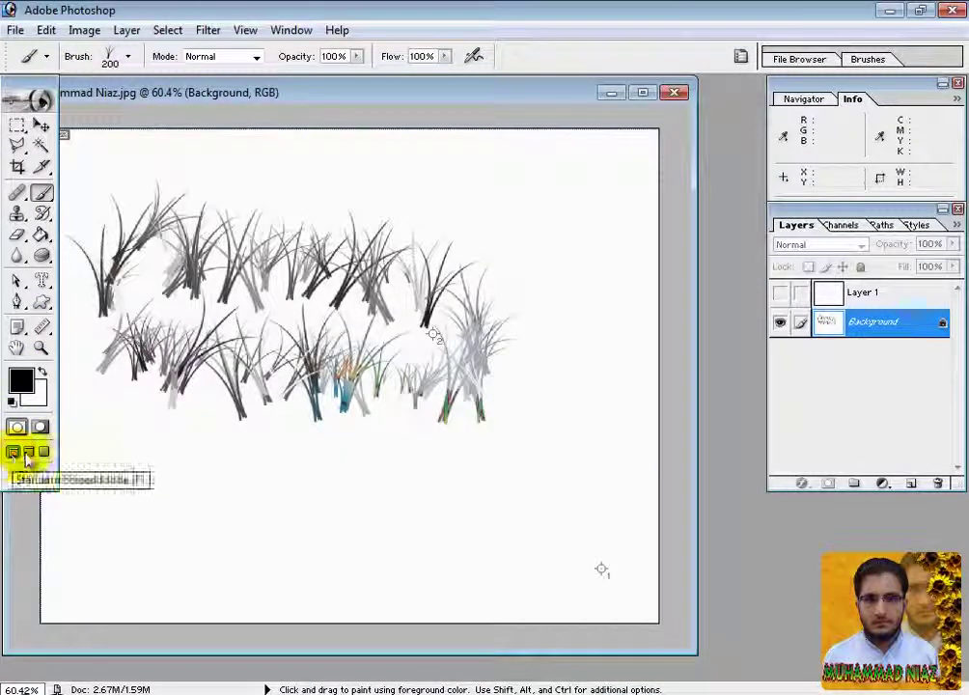
key("Tab")
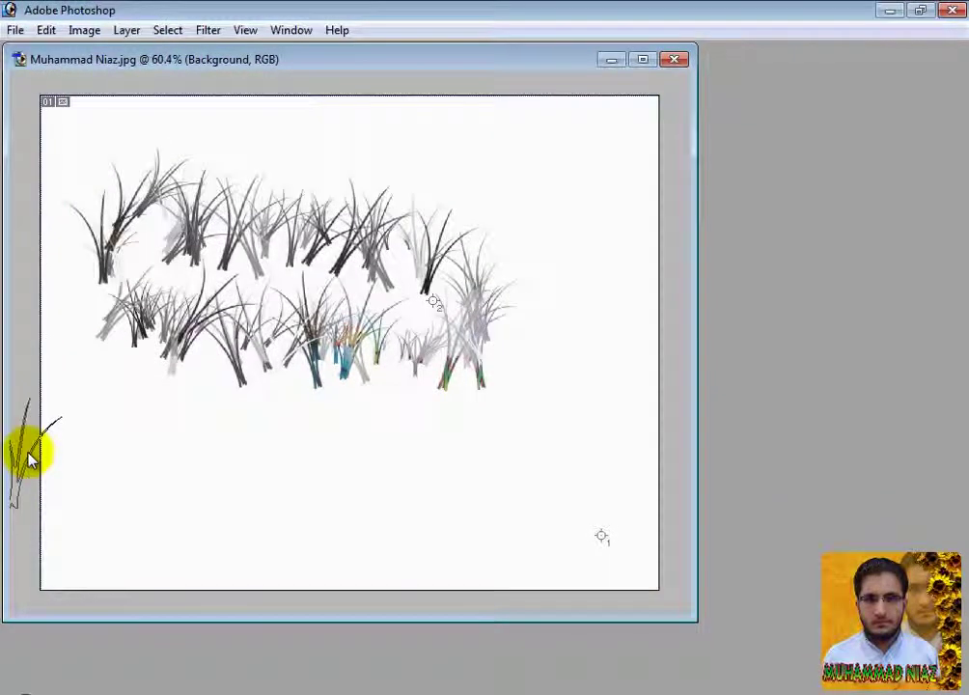
key("Tab")
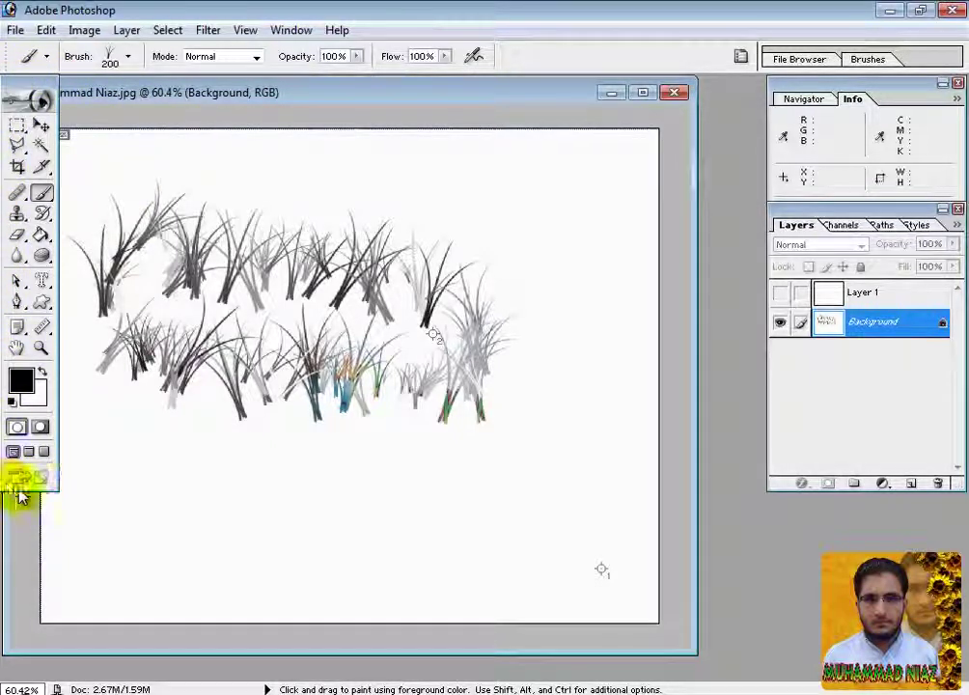
left_click(97, 504)
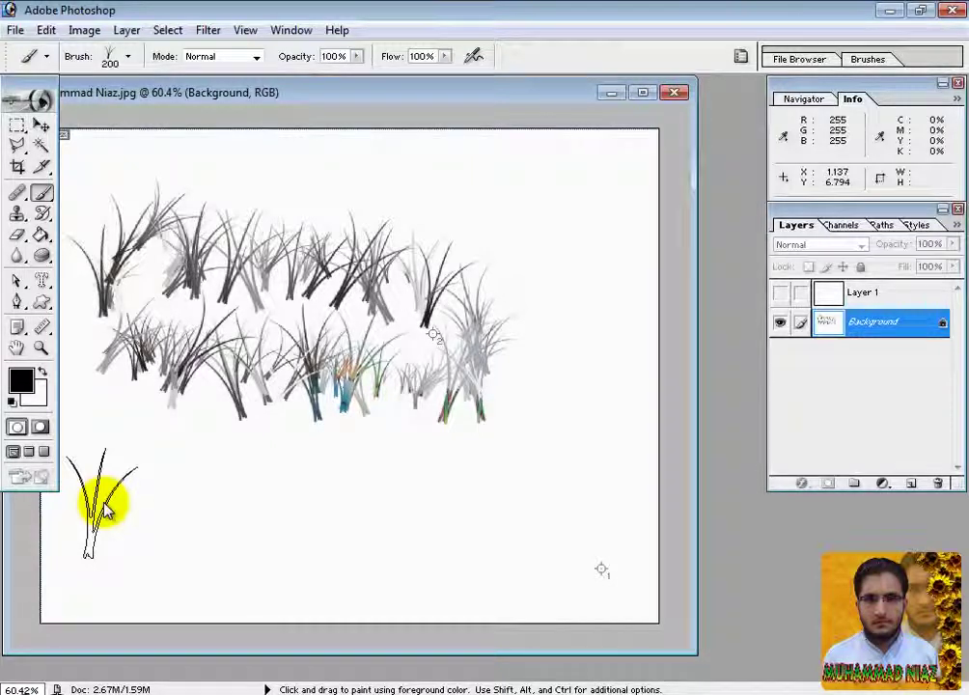
Switch to the Adobe Photoshop7.0.pdf outline in Acrobat and highlight the topic "Change Eyes, Tie & Background Color".
left_click(177, 693)
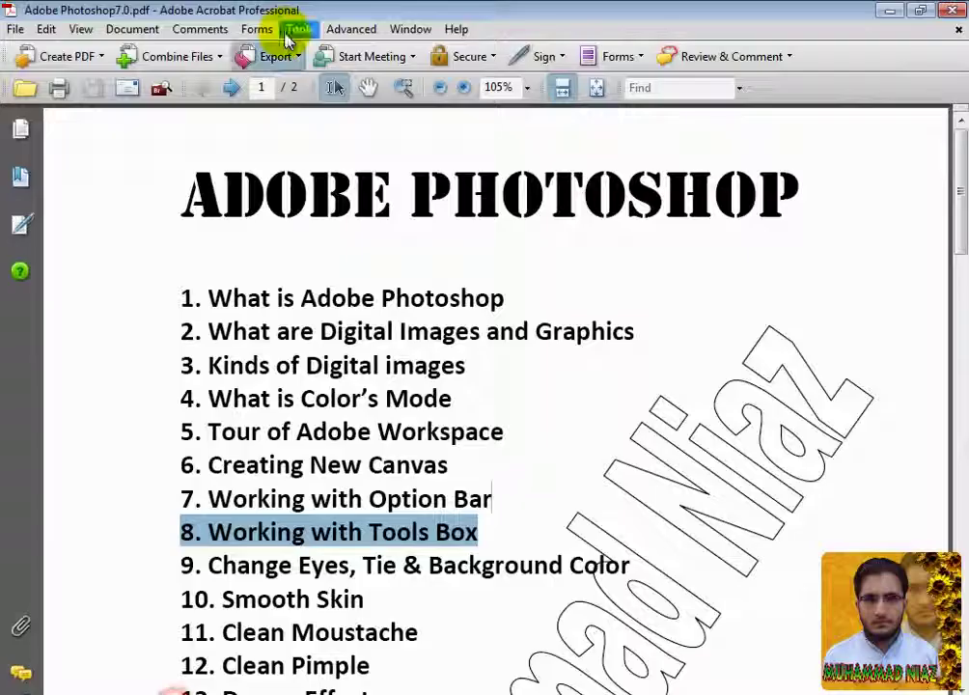
left_click_drag(953, 216, 956, 289)
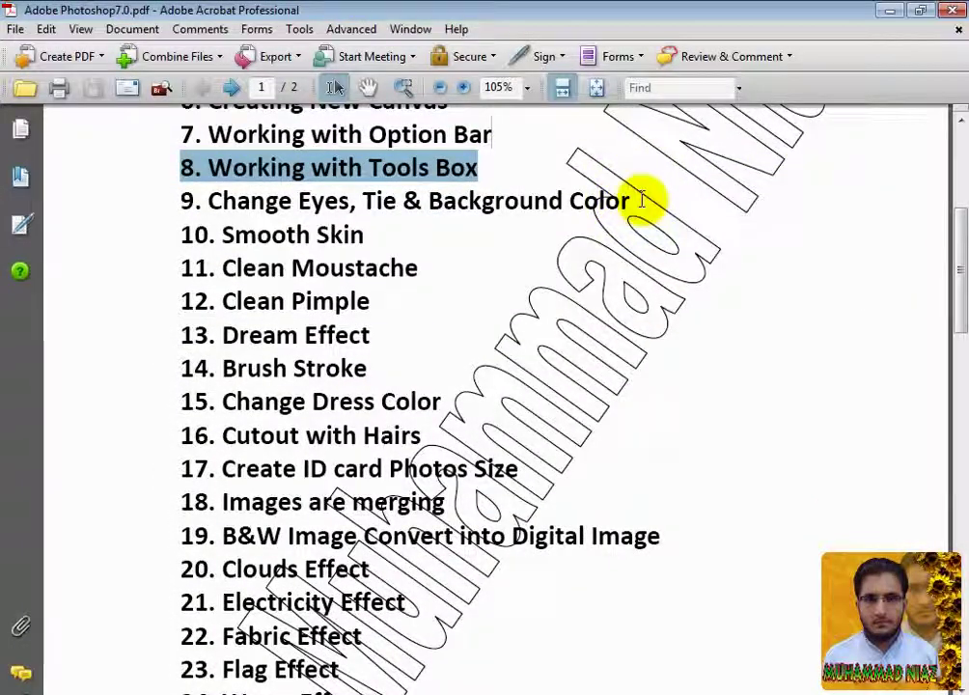
left_click_drag(638, 200, 208, 201)
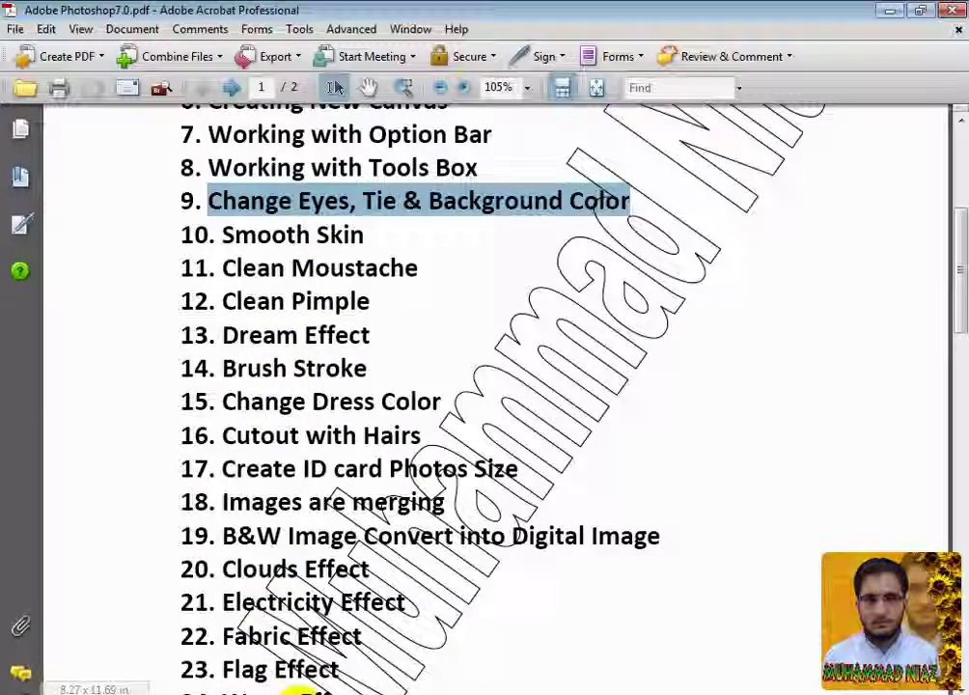
Switch back to Photoshop, select the Move tool, and return to the lesson outline in Acrobat.
left_click(39, 693)
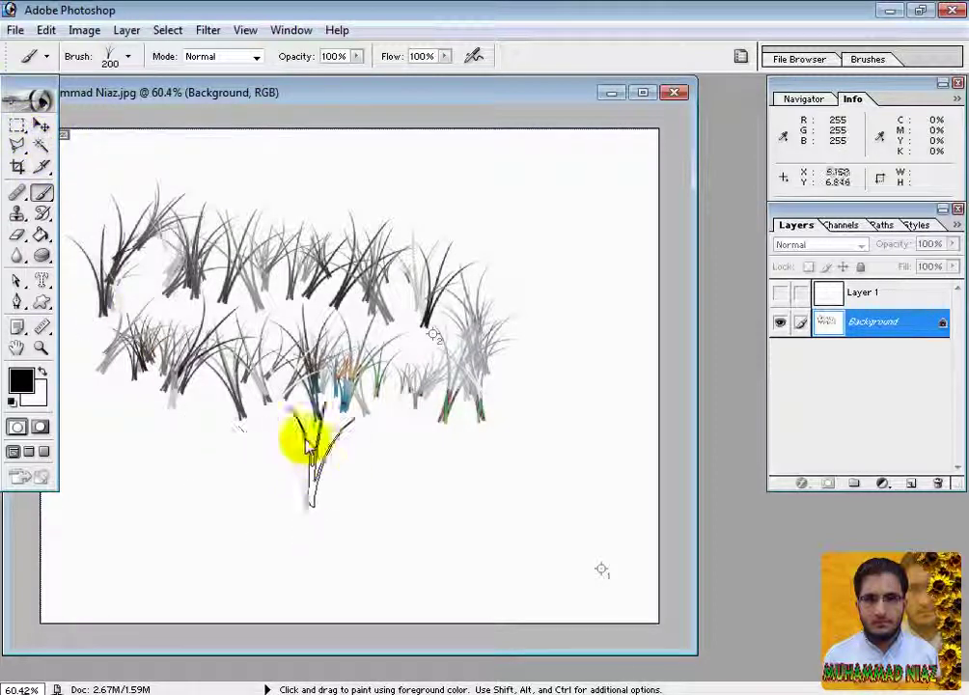
left_click(41, 130)
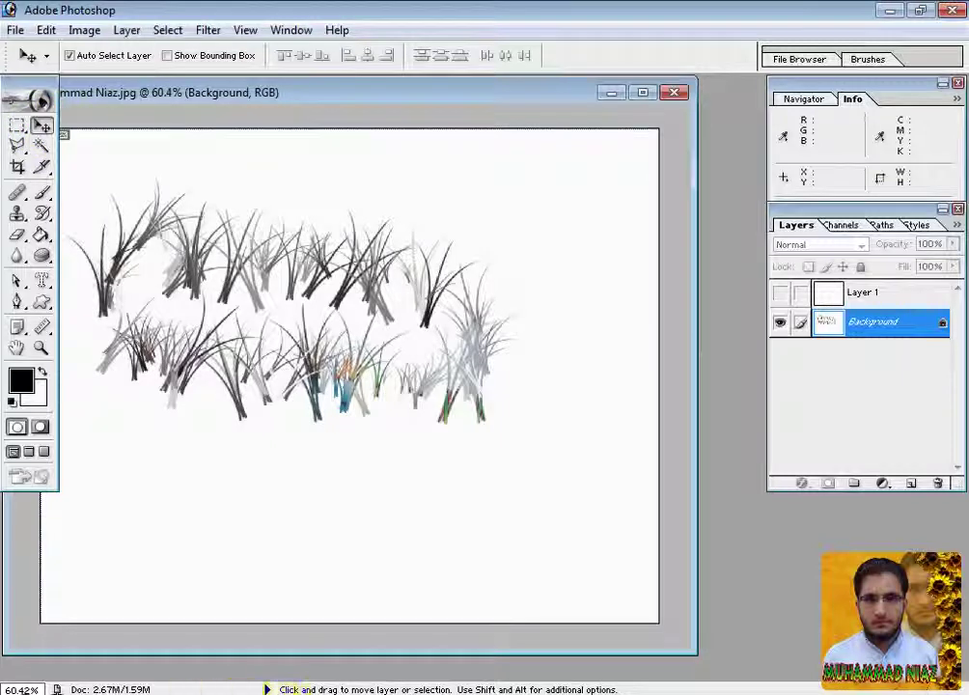
left_click(269, 691)
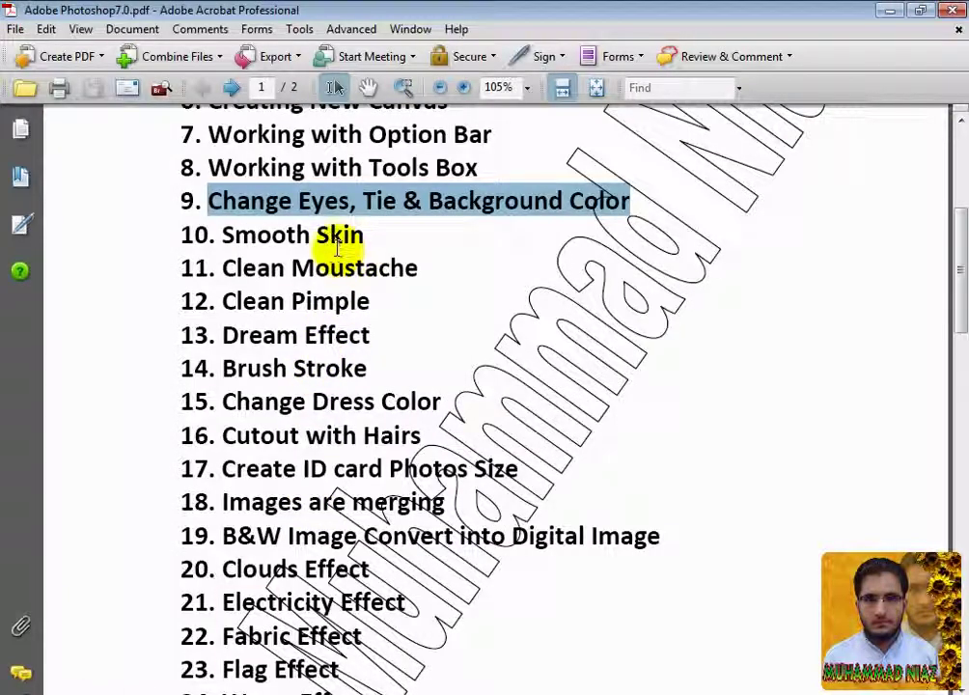